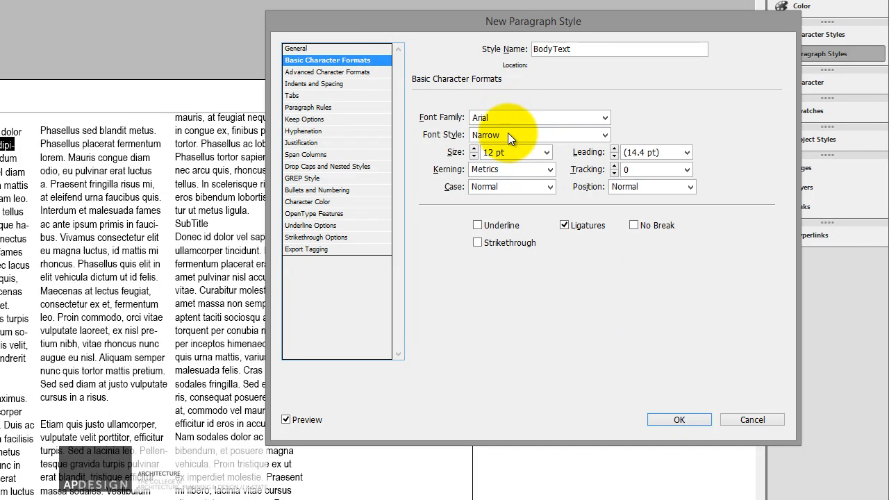
Finish creating the BodyText paragraph style and rename Paragraph Style 1 as Title.
{"action": "left_click", "coordinate": [679, 420]}
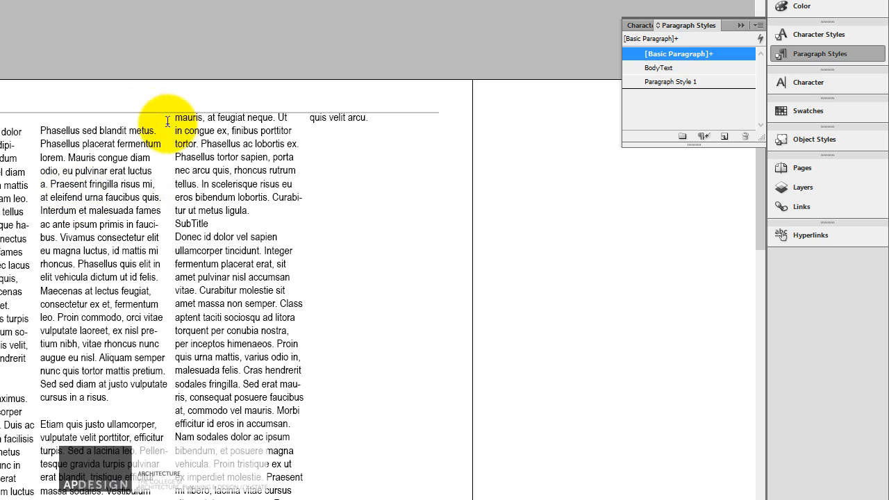
{"action": "double_click", "coordinate": [673, 82]}
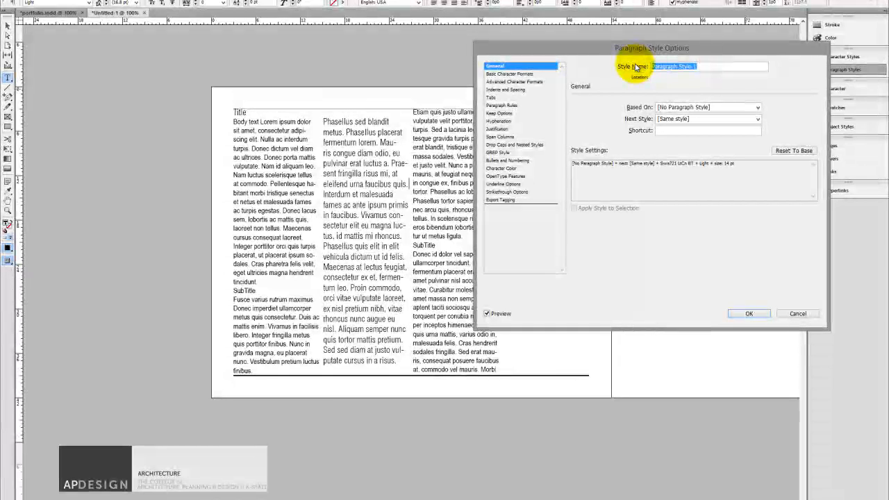
{"action": "type", "text": "Title"}
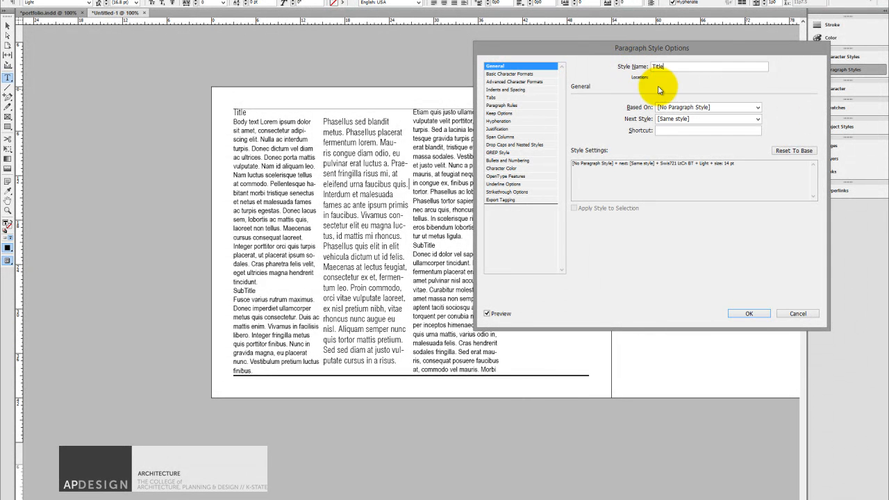
{"action": "left_click", "coordinate": [749, 314]}
Apply the Title paragraph style to the title line at the start of the first text column.
{"action": "left_click_drag", "start_coordinate": [249, 118], "coordinate": [231, 112]}
{"action": "left_click", "coordinate": [248, 120]}
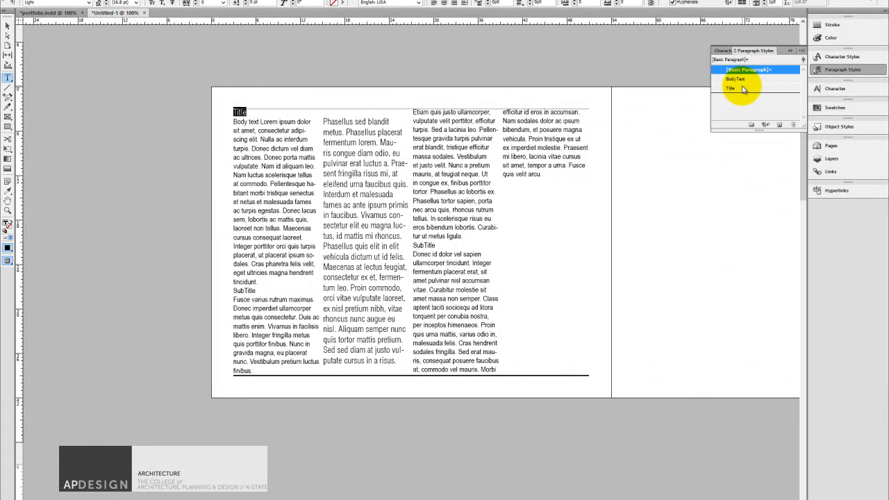
{"action": "left_click", "coordinate": [248, 112]}
{"action": "left_click", "coordinate": [733, 88]}
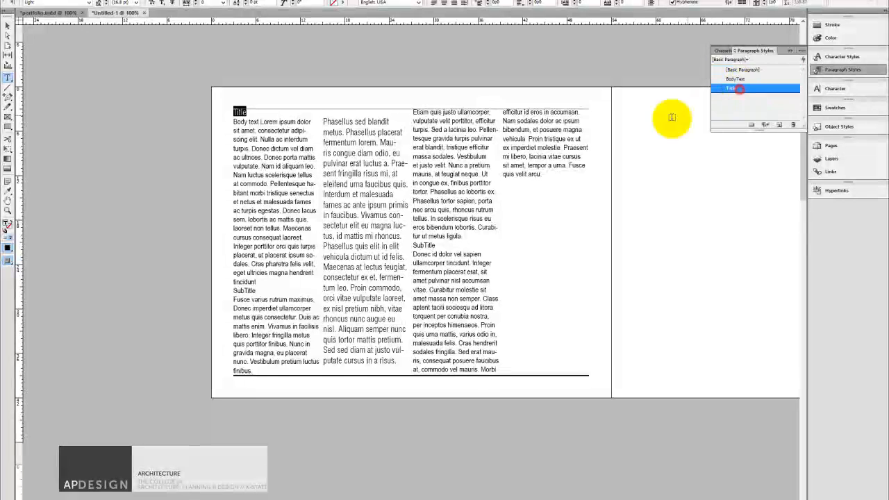
Apply the BodyText paragraph style to all the text below the title, across every column.
{"action": "left_click_drag", "start_coordinate": [234, 122], "coordinate": [621, 364]}
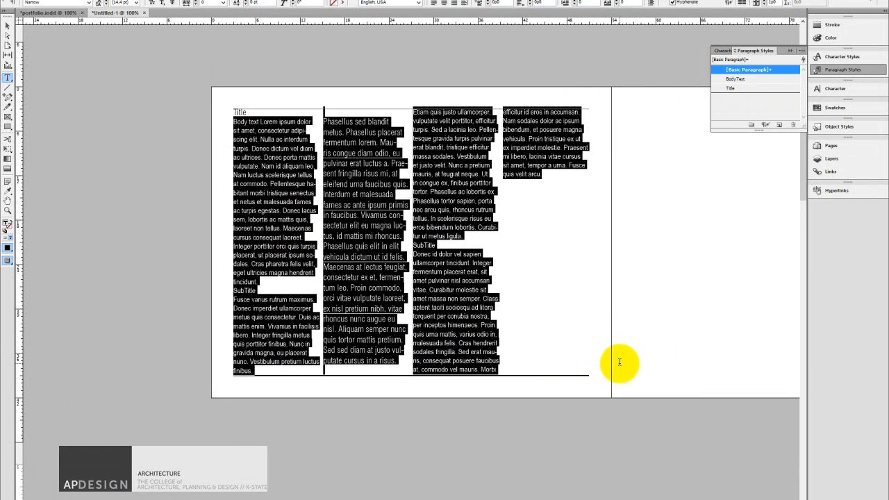
{"action": "left_click", "coordinate": [747, 80]}
{"action": "left_click", "coordinate": [406, 163]}
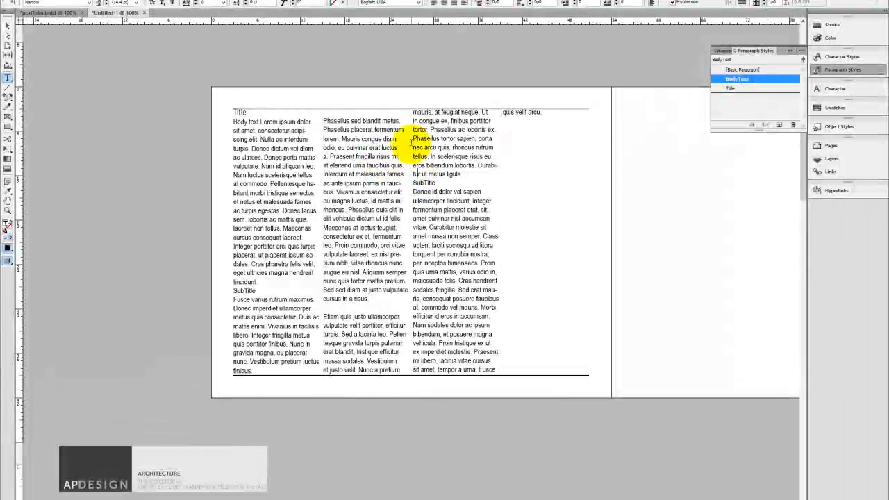
{"action": "left_click_drag", "start_coordinate": [286, 148], "coordinate": [255, 139]}
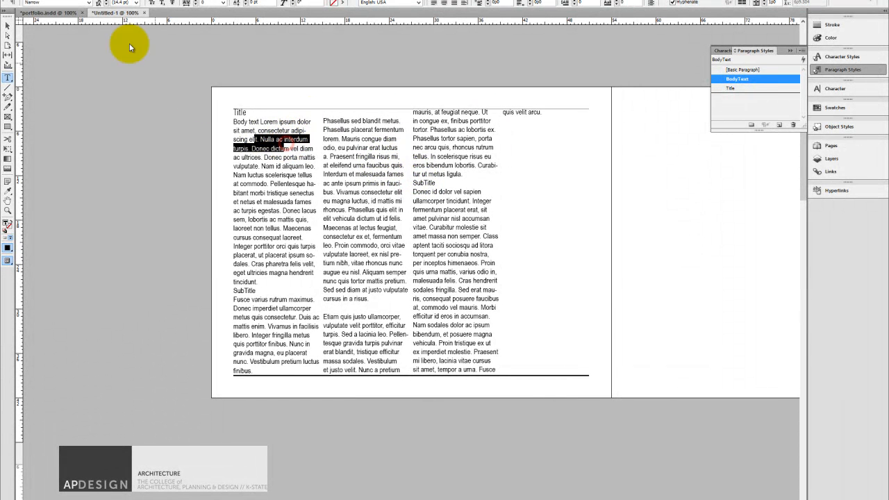
{"action": "left_click", "coordinate": [288, 183]}
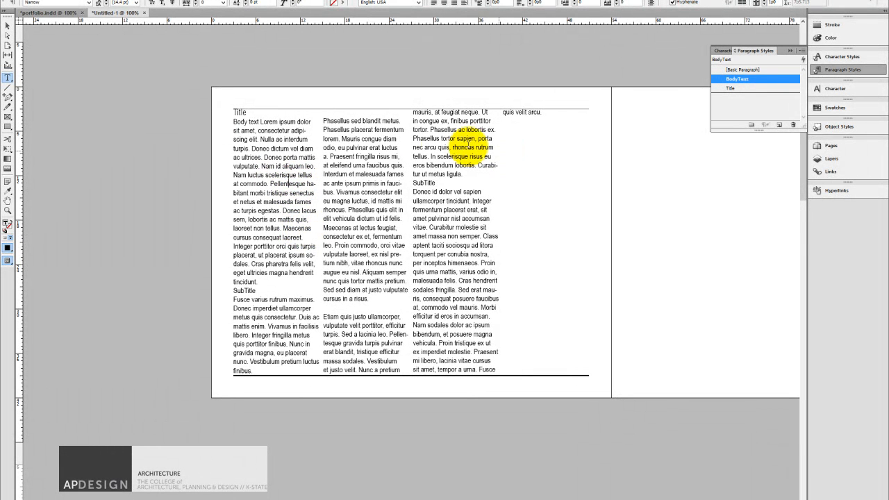
With no text frame selected, set the BodyText paragraph style's alignment to Left Justify.
{"action": "left_click", "coordinate": [7, 26]}
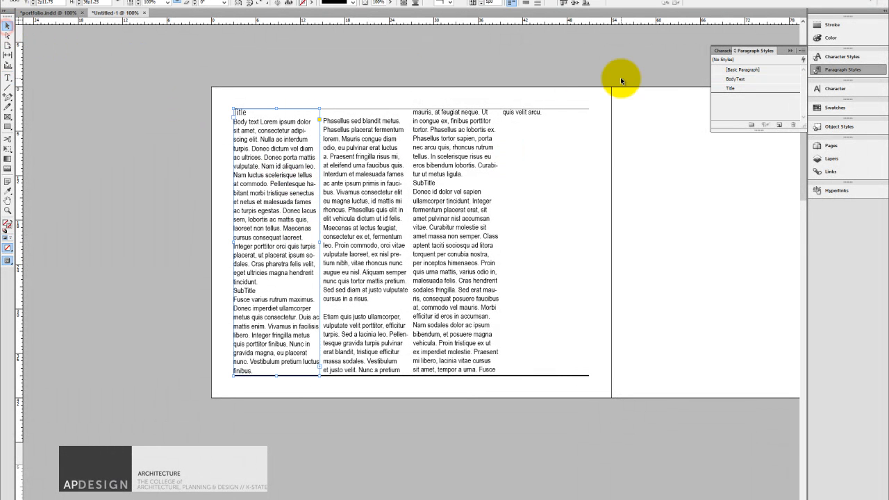
{"action": "left_click", "coordinate": [249, 143]}
{"action": "left_click", "coordinate": [379, 98]}
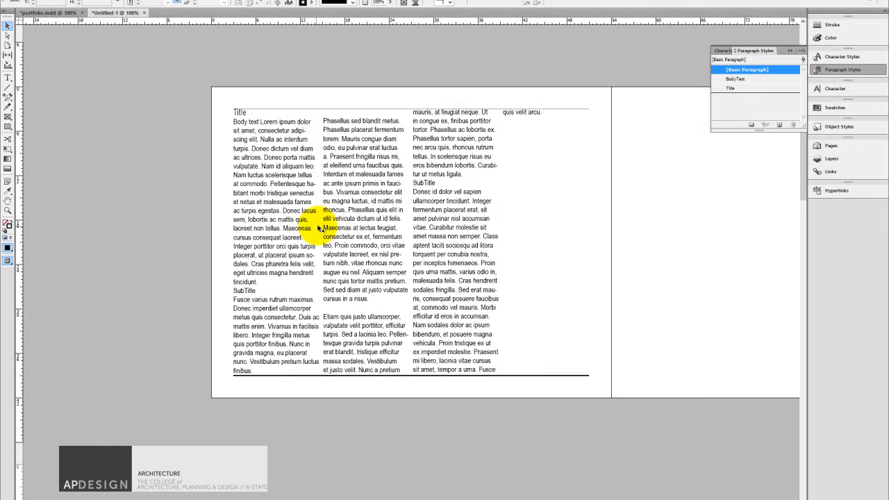
{"action": "double_click", "coordinate": [736, 80]}
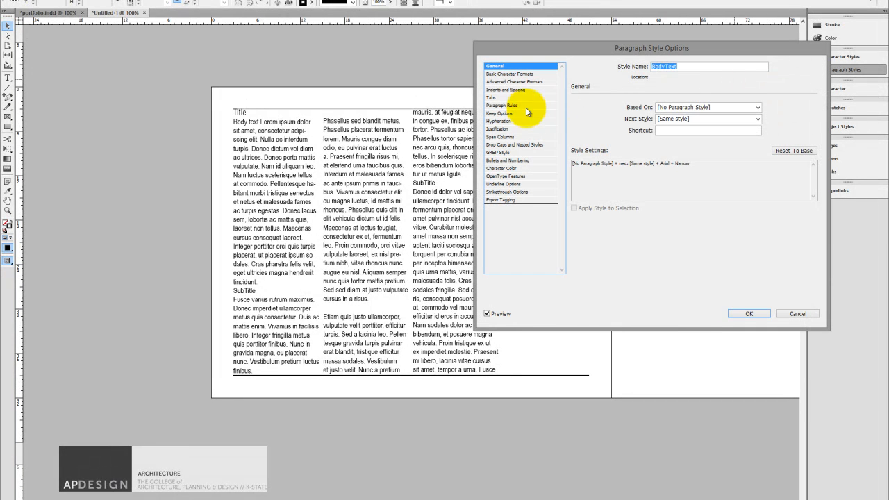
{"action": "left_click", "coordinate": [507, 91]}
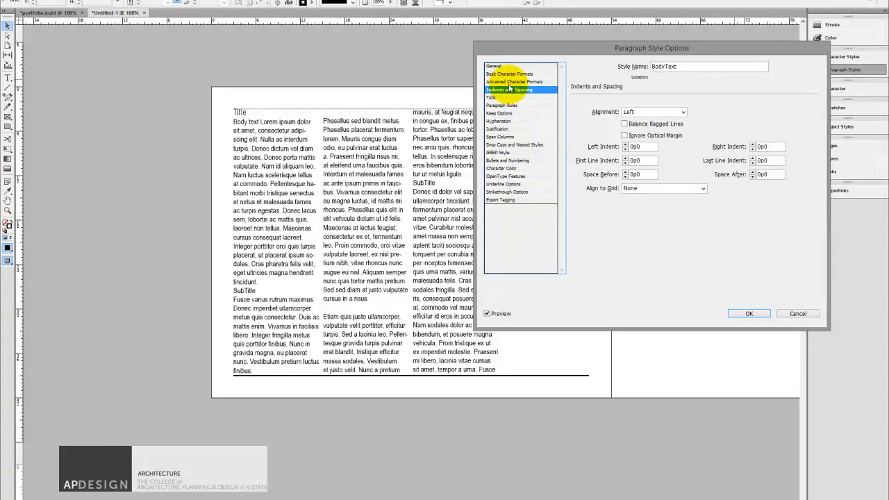
{"action": "left_click", "coordinate": [516, 74]}
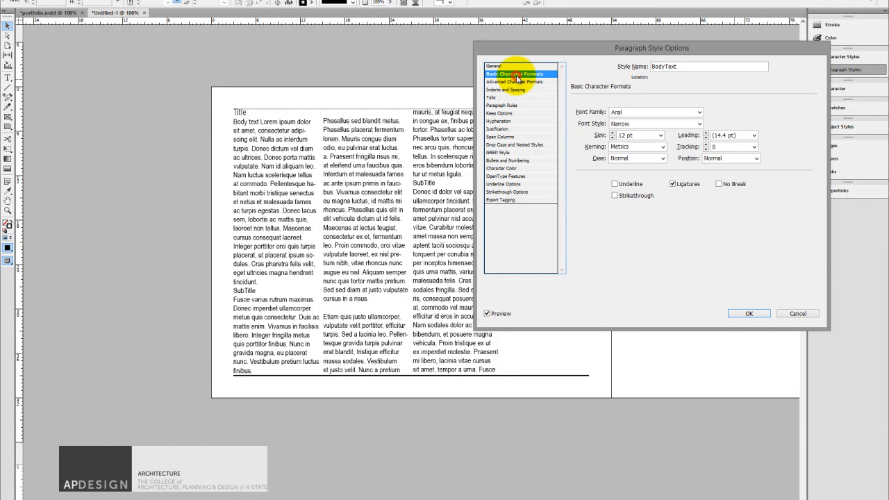
{"action": "left_click", "coordinate": [512, 90]}
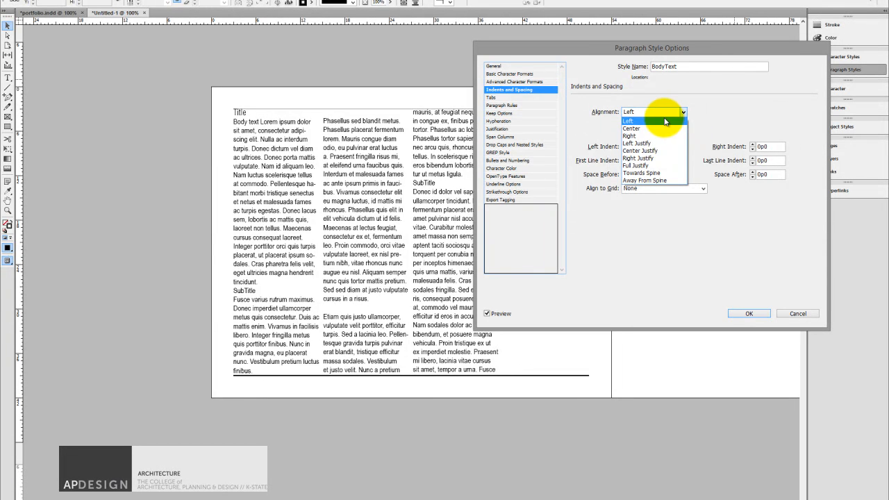
{"action": "left_click", "coordinate": [659, 144]}
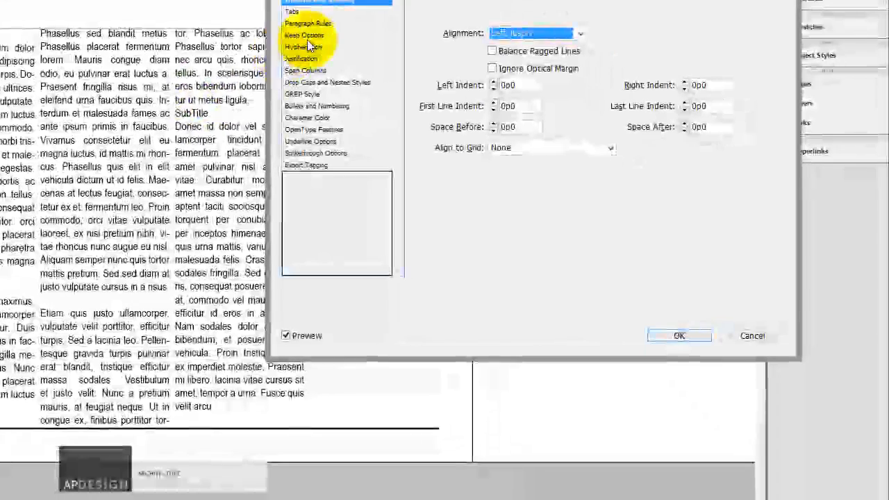
Turn off hyphenation in the BodyText paragraph style and accept the style changes.
{"action": "left_click", "coordinate": [321, 47]}
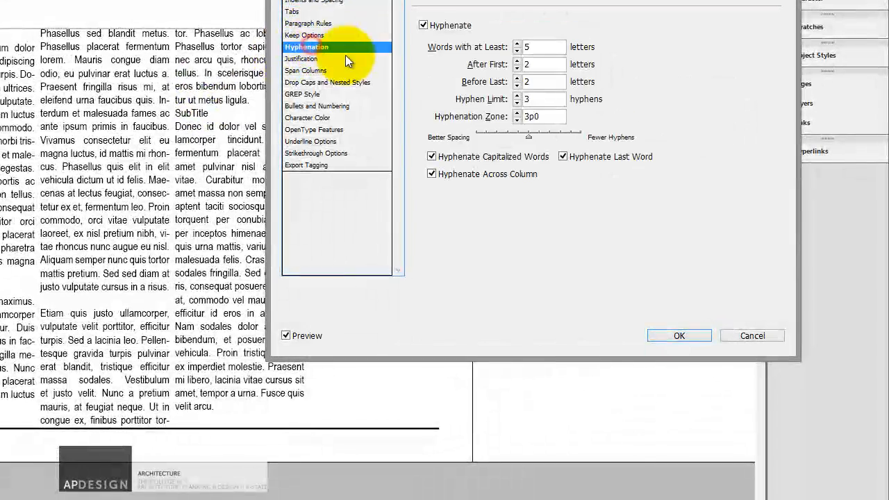
{"action": "left_click", "coordinate": [423, 25]}
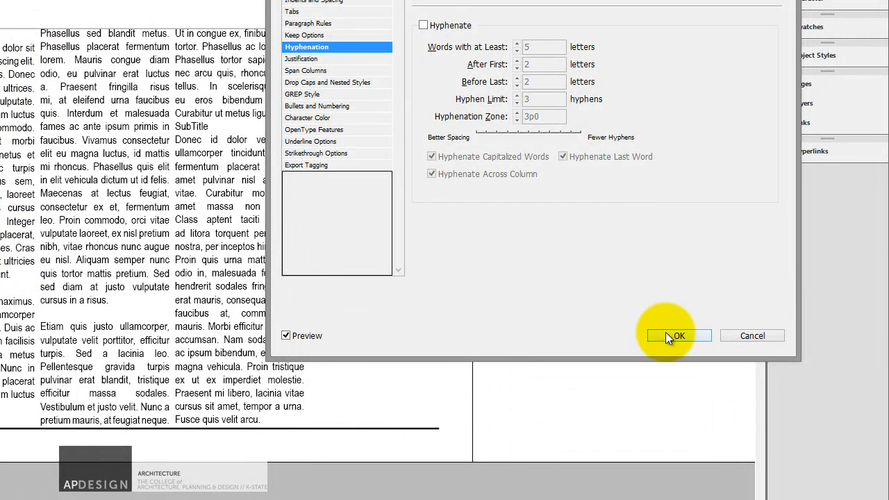
{"action": "left_click", "coordinate": [668, 336]}
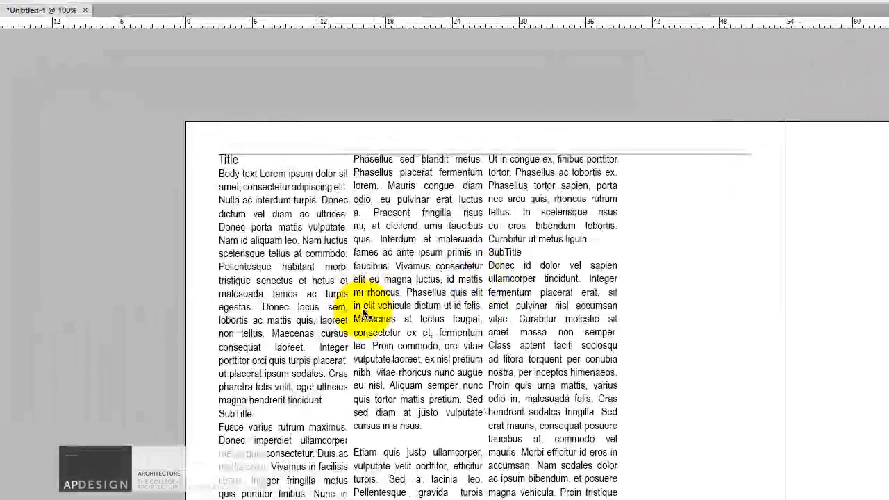
Try enlarging the words "Donec lacus sem," in the first column to 18 pt, and undo the size change.
{"action": "left_click", "coordinate": [45, 182]}
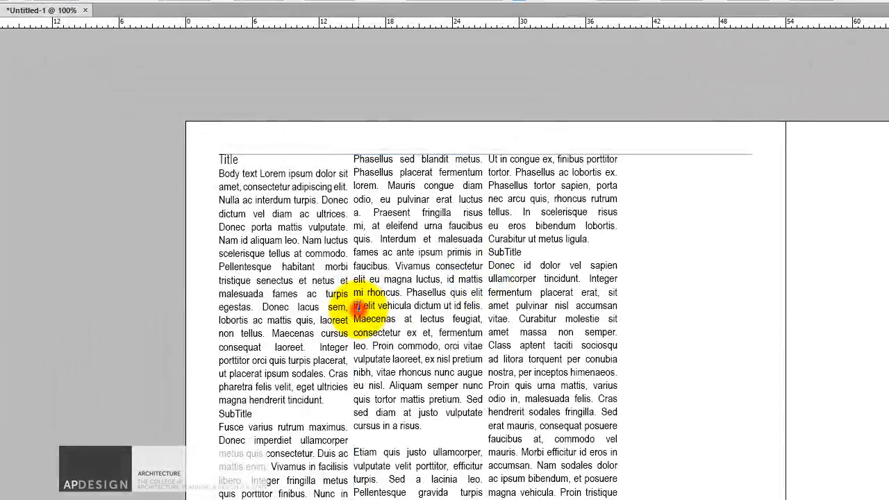
{"action": "mouse_move", "coordinate": [262, 307]}
{"action": "left_mouse_down"}
{"action": "mouse_move", "coordinate": [346, 307]}
{"action": "mouse_move", "coordinate": [358, 319]}
{"action": "left_mouse_up"}
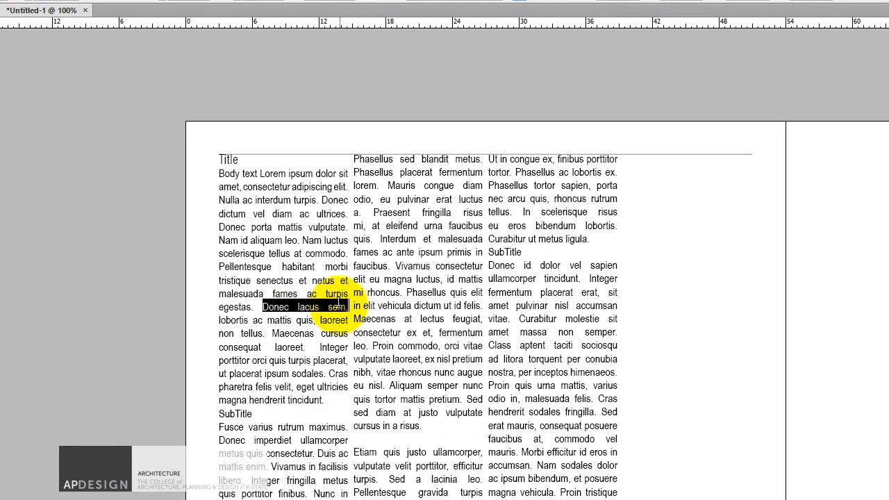
{"action": "left_click", "coordinate": [66, 2]}
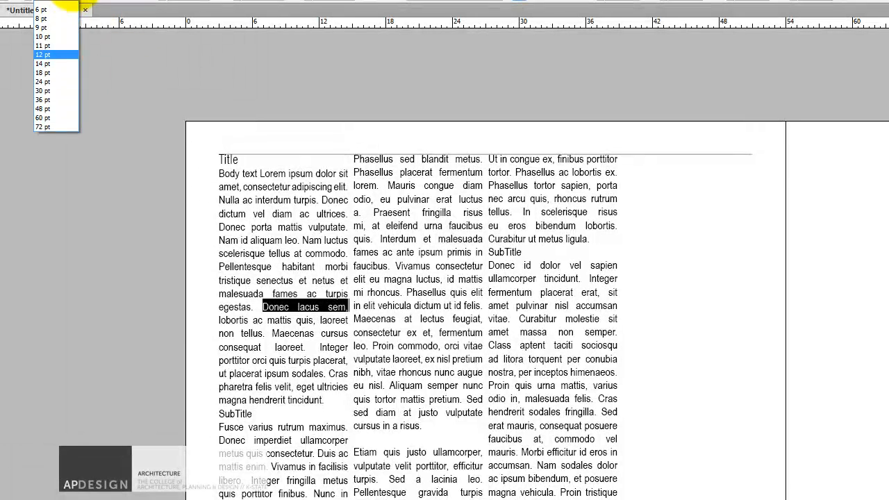
{"action": "left_click", "coordinate": [44, 68]}
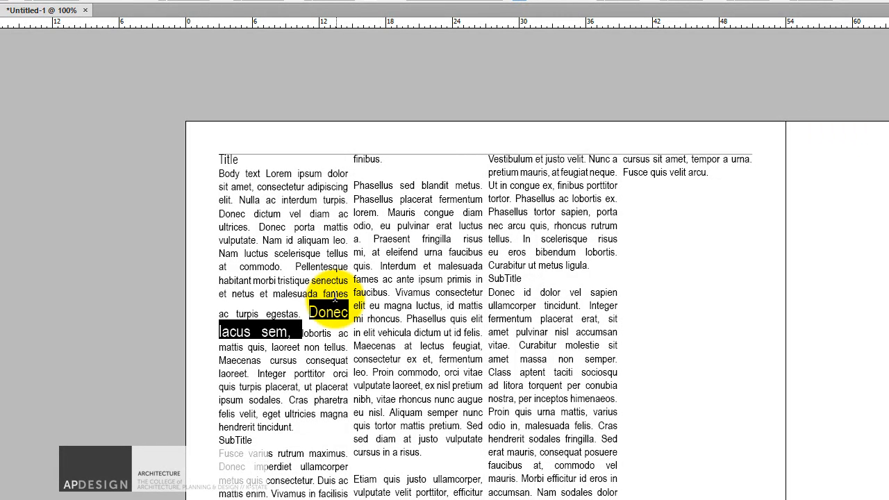
{"action": "left_click_drag", "start_coordinate": [308, 311], "coordinate": [292, 333]}
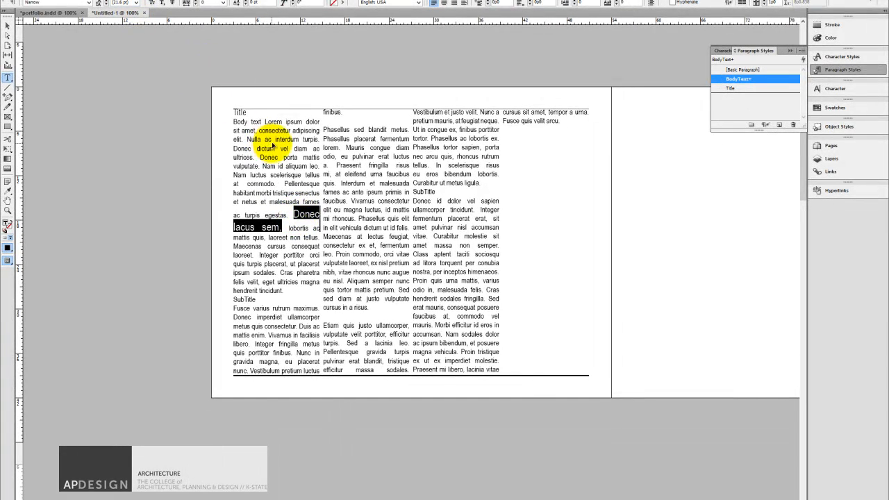
{"action": "key", "text": "ctrl+z"}
{"action": "left_click", "coordinate": [334, 173]}
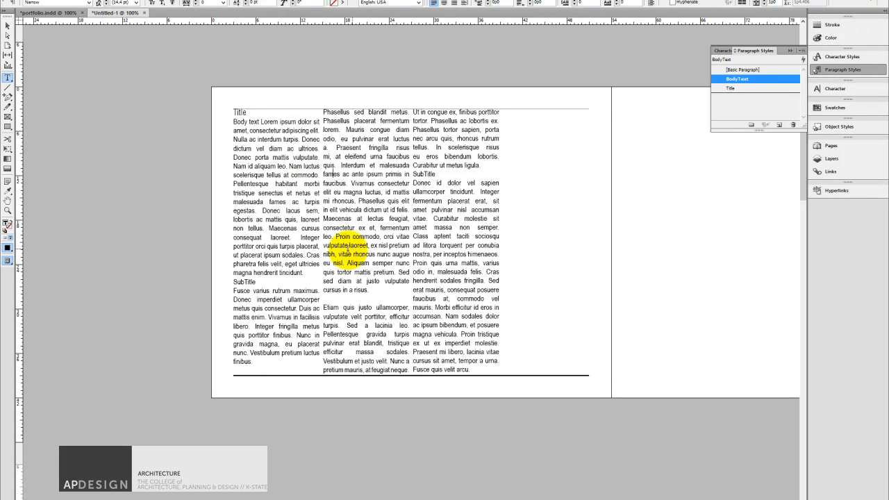
Start a new paragraph style from the first column's SubTitle line, name it SubTitle and base it on Title.
{"action": "left_click_drag", "start_coordinate": [261, 283], "coordinate": [232, 282]}
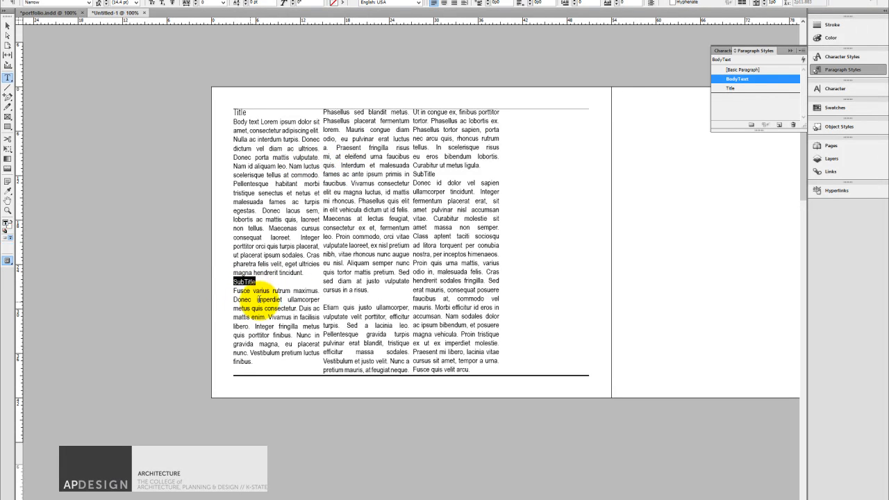
{"action": "left_click", "coordinate": [801, 50]}
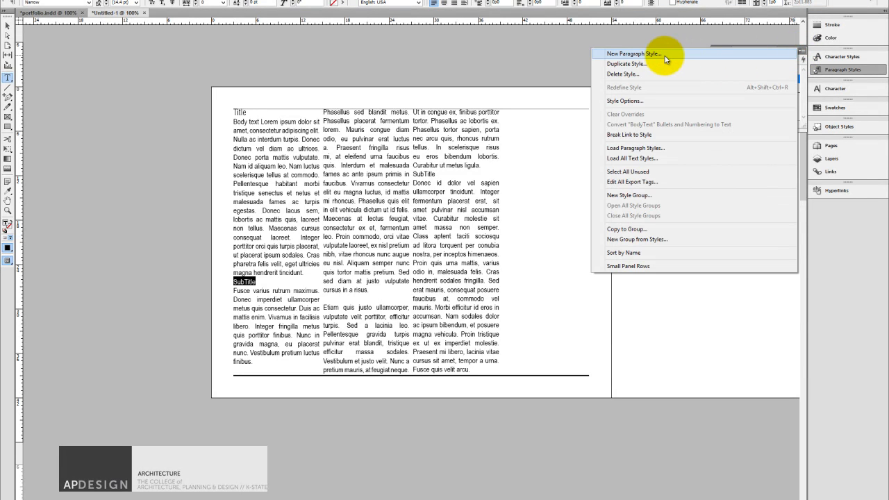
{"action": "left_click", "coordinate": [665, 56]}
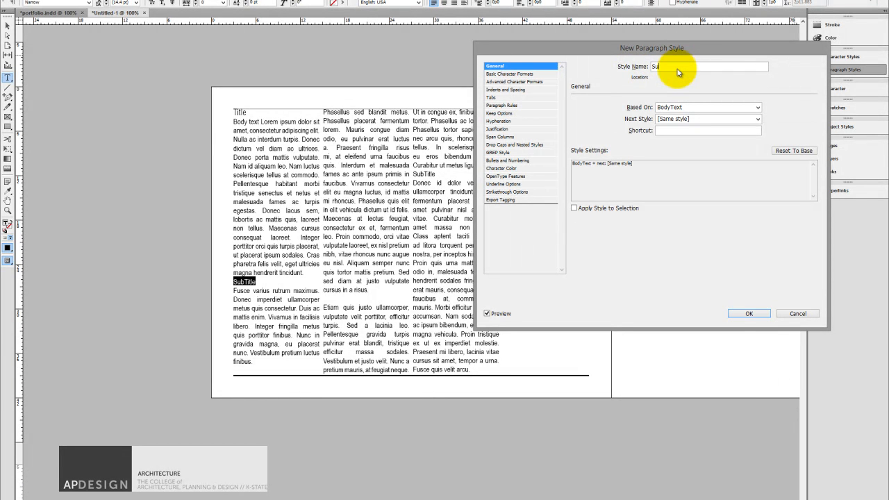
{"action": "type", "text": "SubTitle"}
{"action": "left_click_drag", "start_coordinate": [680, 66], "coordinate": [656, 68]}
{"action": "left_click_drag", "start_coordinate": [689, 46], "coordinate": [615, 51]}
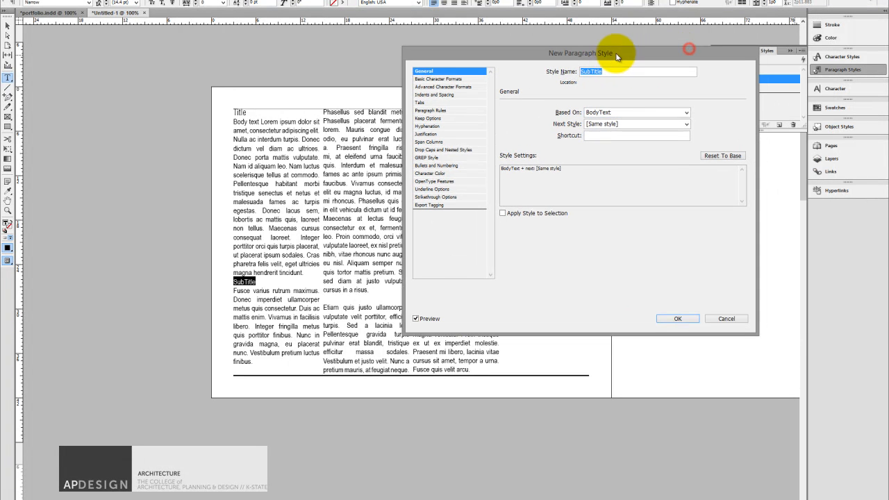
{"action": "left_click", "coordinate": [682, 116]}
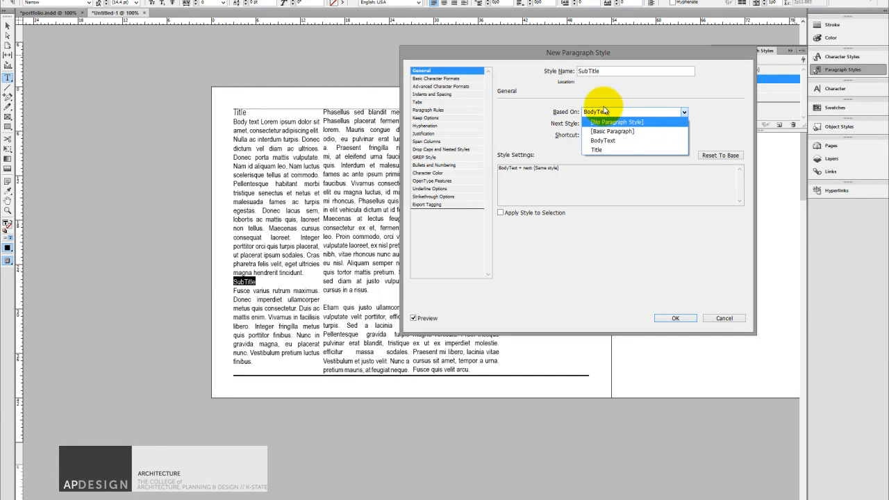
{"action": "left_click", "coordinate": [599, 150]}
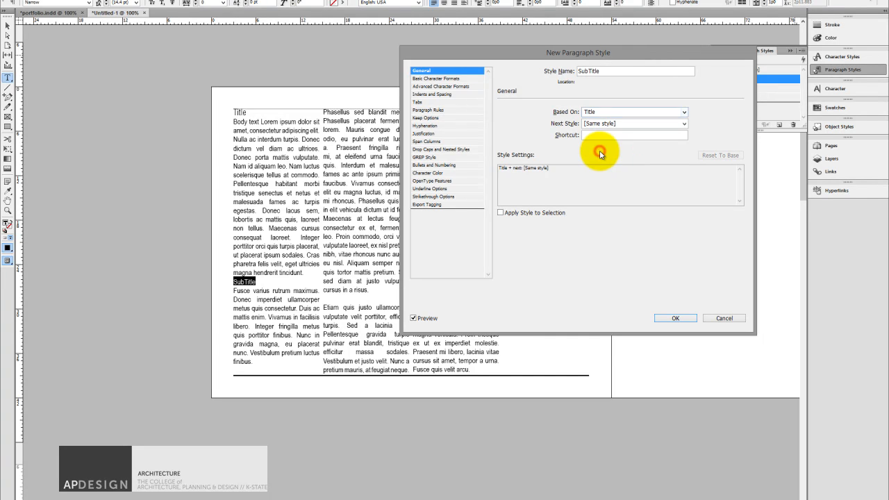
Set the SubTitle paragraph style's font size to 10 pt and create the style.
{"action": "left_click", "coordinate": [446, 79]}
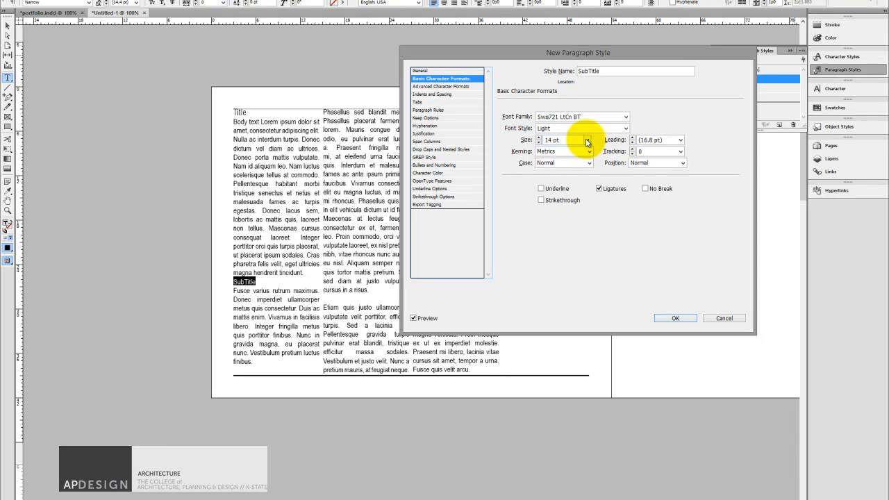
{"action": "left_click", "coordinate": [588, 141]}
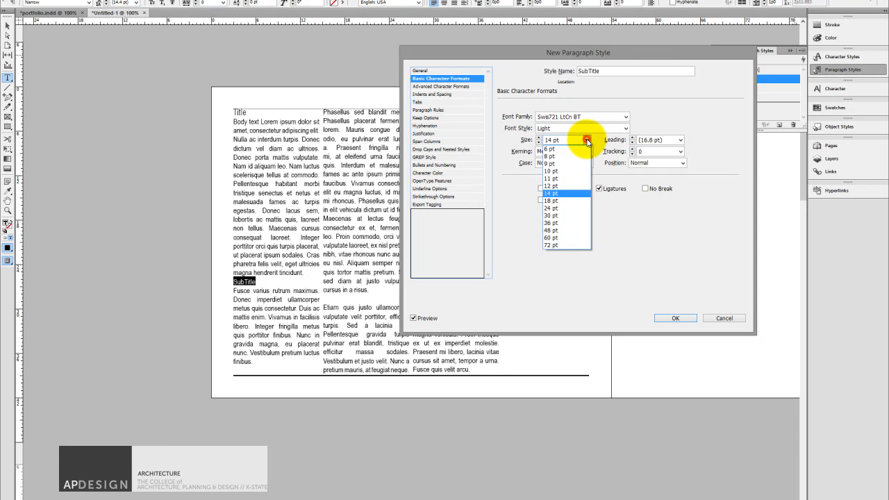
{"action": "left_click", "coordinate": [556, 186]}
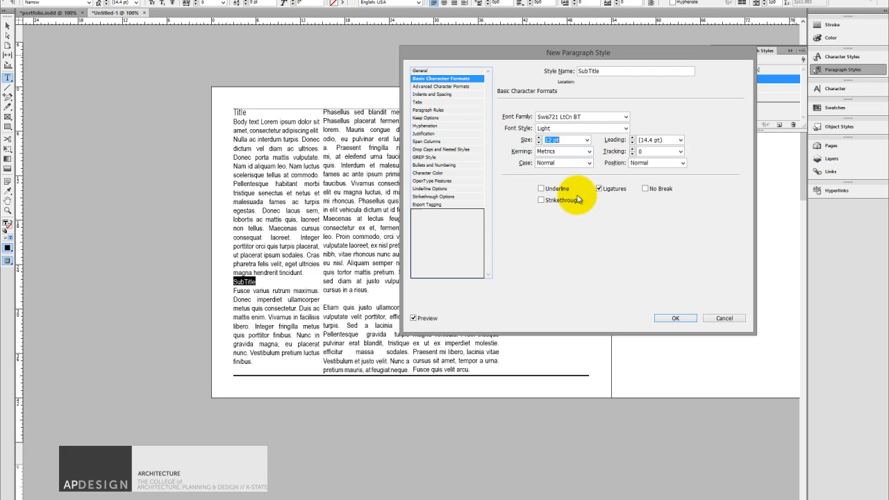
{"action": "left_click", "coordinate": [588, 140]}
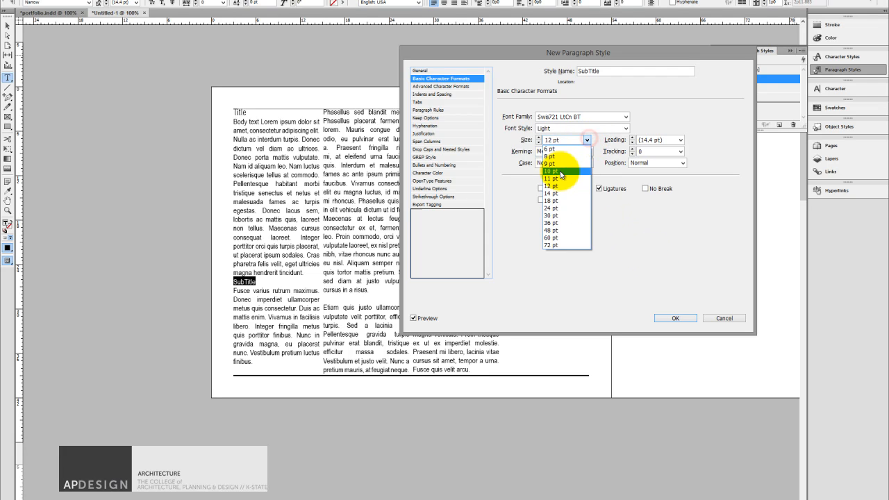
{"action": "left_click", "coordinate": [559, 174]}
{"action": "left_click", "coordinate": [677, 317]}
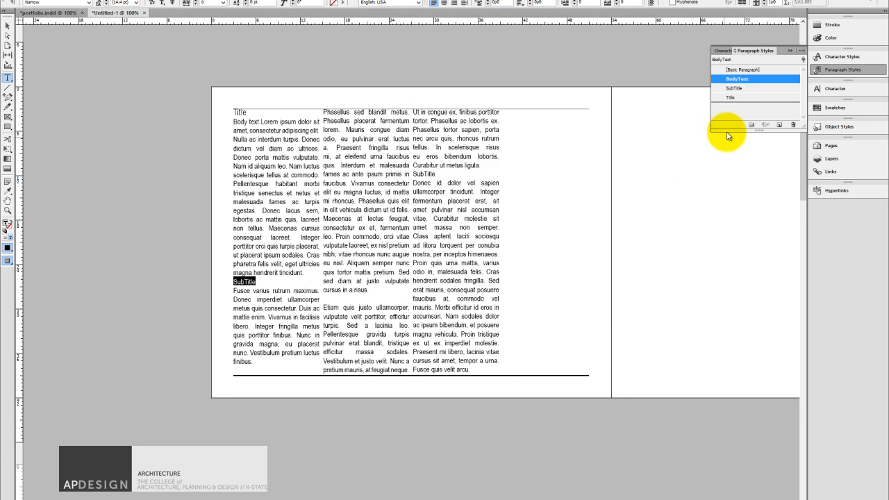
Reduce the BodyText paragraph style's font size to 10 pt and accept the change.
{"action": "double_click", "coordinate": [739, 80]}
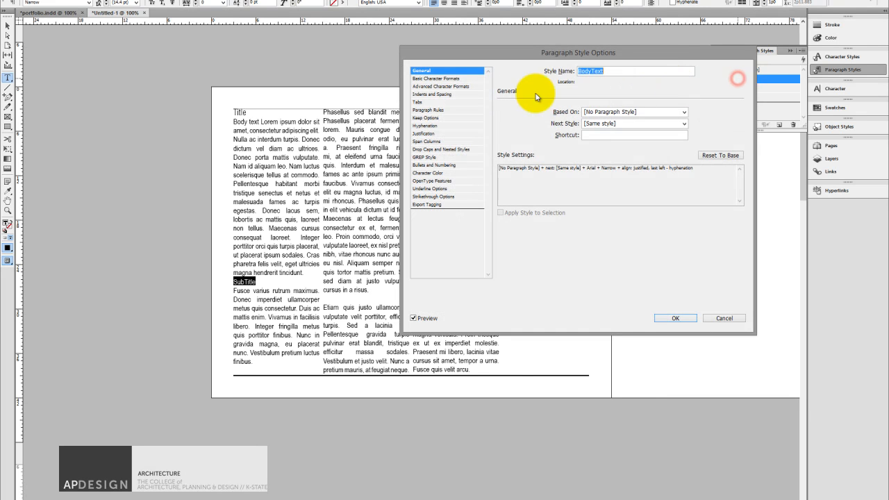
{"action": "left_click", "coordinate": [451, 79]}
{"action": "left_click", "coordinate": [587, 139]}
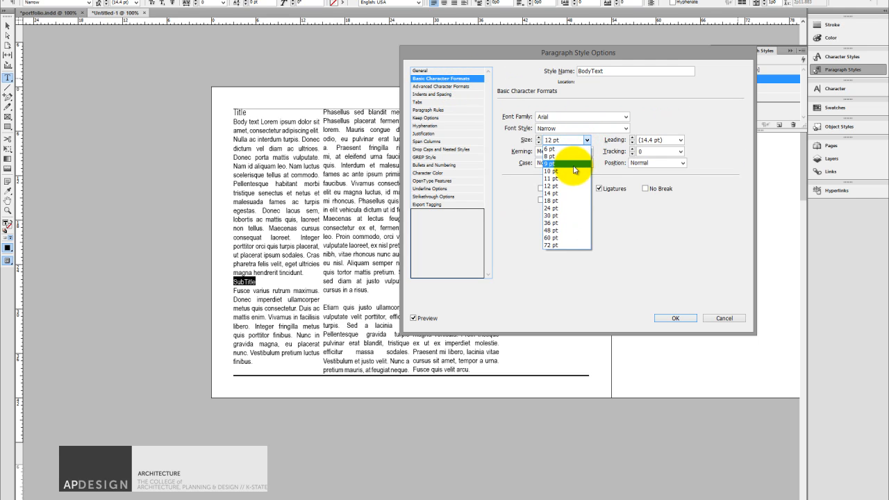
{"action": "left_click", "coordinate": [574, 173]}
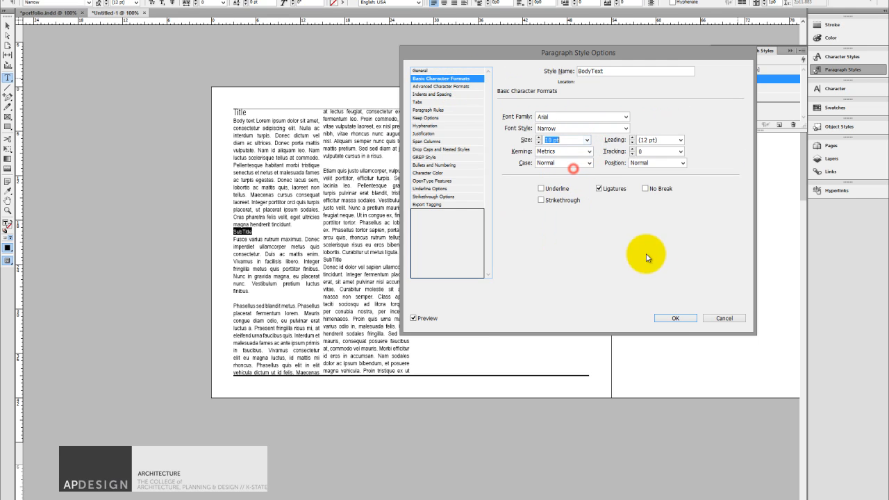
{"action": "left_click", "coordinate": [684, 319]}
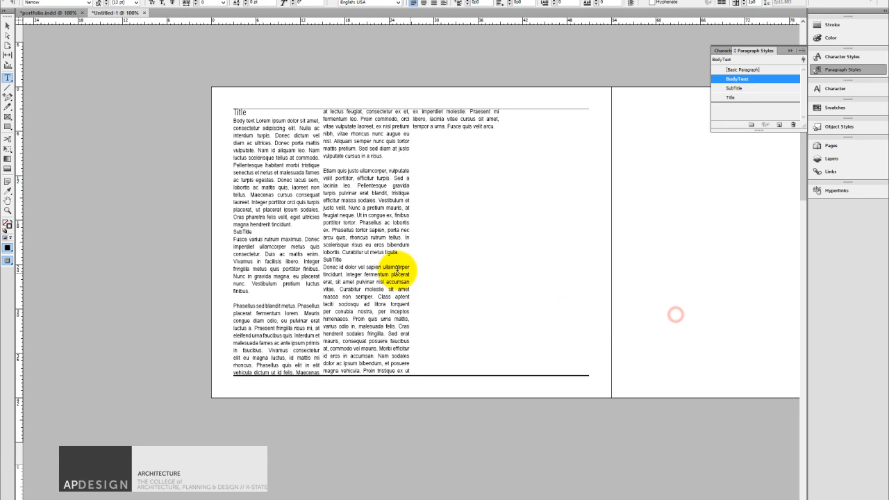
Apply the SubTitle paragraph style to the SubTitle lines in the first and second columns.
{"action": "double_click", "coordinate": [241, 231]}
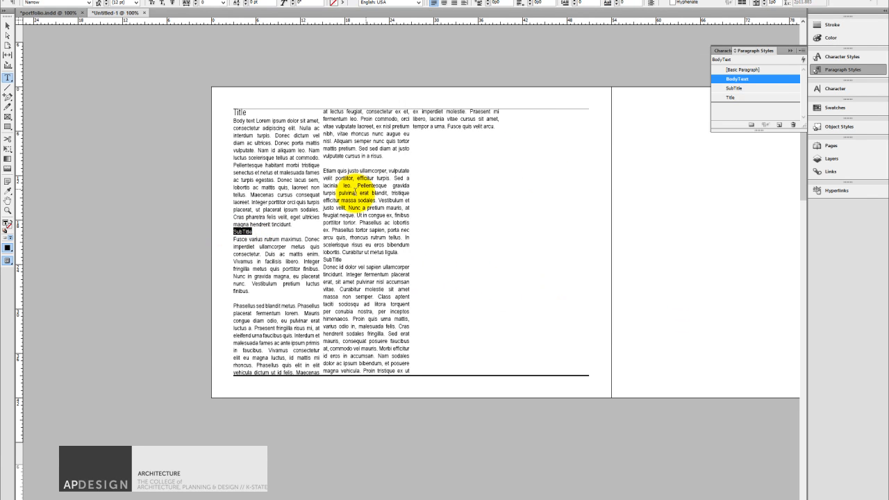
{"action": "left_click", "coordinate": [728, 89]}
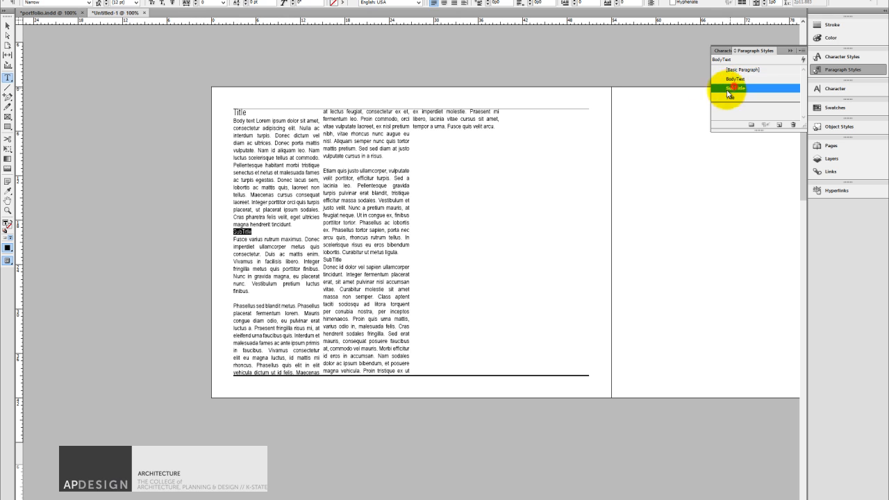
{"action": "left_click_drag", "start_coordinate": [345, 261], "coordinate": [318, 262]}
{"action": "left_click", "coordinate": [337, 262]}
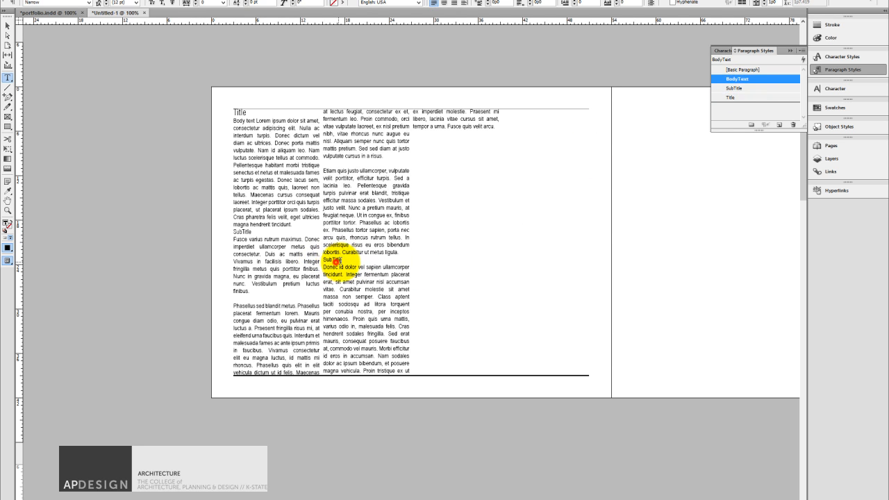
{"action": "double_click", "coordinate": [334, 260]}
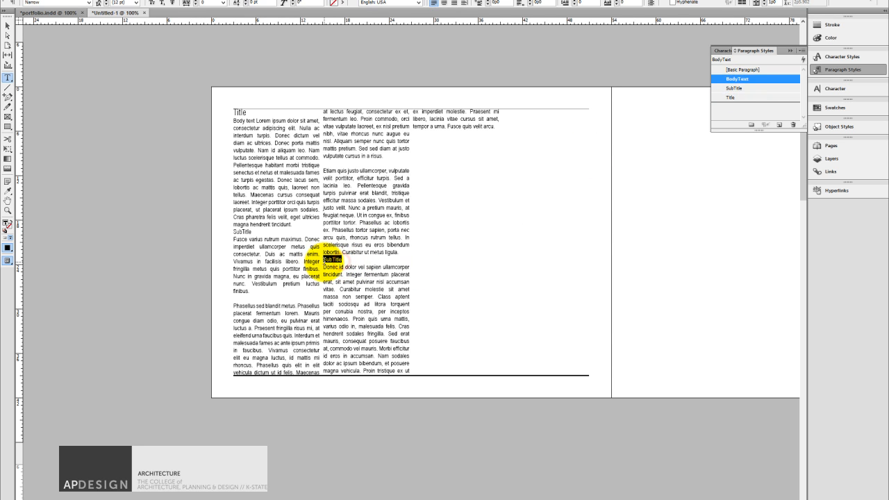
{"action": "left_click", "coordinate": [728, 89]}
{"action": "left_click", "coordinate": [481, 245]}
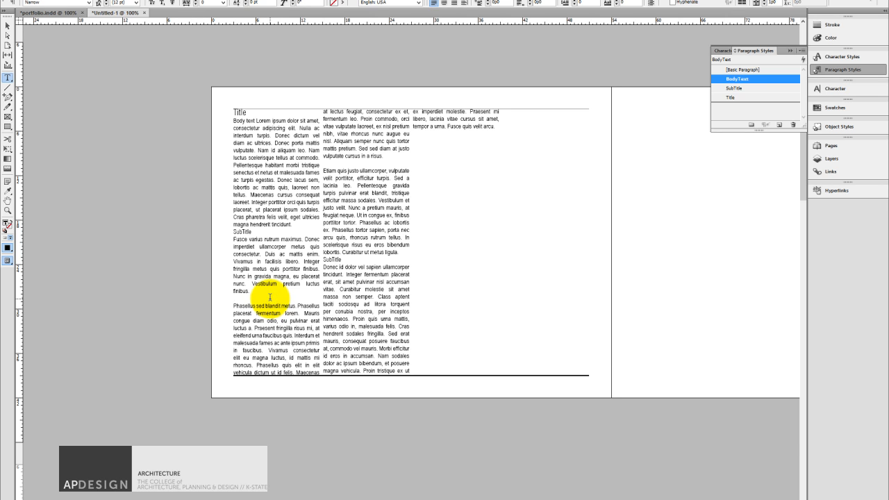
Delete the blank lines above the paragraphs starting "Phasellus sed blandit metus" and "Etiam quis justo".
{"action": "key", "text": "BackSpace"}
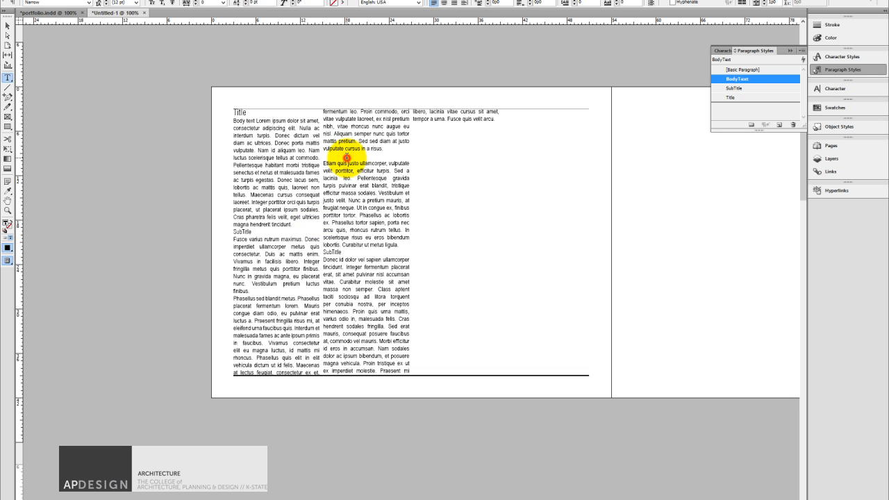
{"action": "key", "text": "BackSpace"}
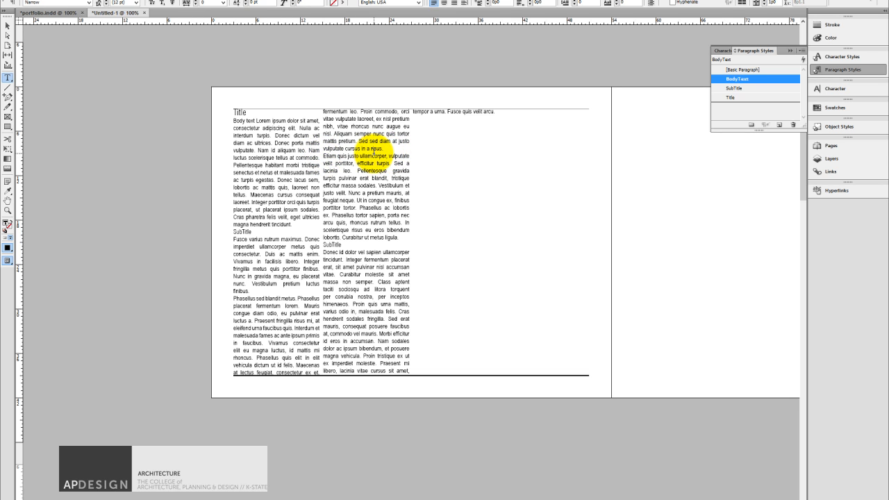
Try adding blank lines above the "Etiam quis justo" paragraph and the second column's SubTitle line, and remove them again.
{"action": "key", "text": "Return"}
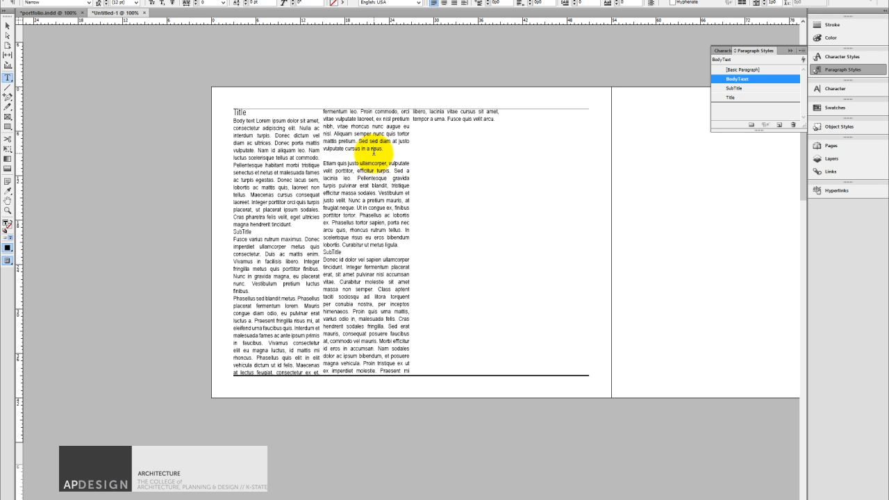
{"action": "left_click", "coordinate": [402, 247]}
{"action": "key", "text": "Return"}
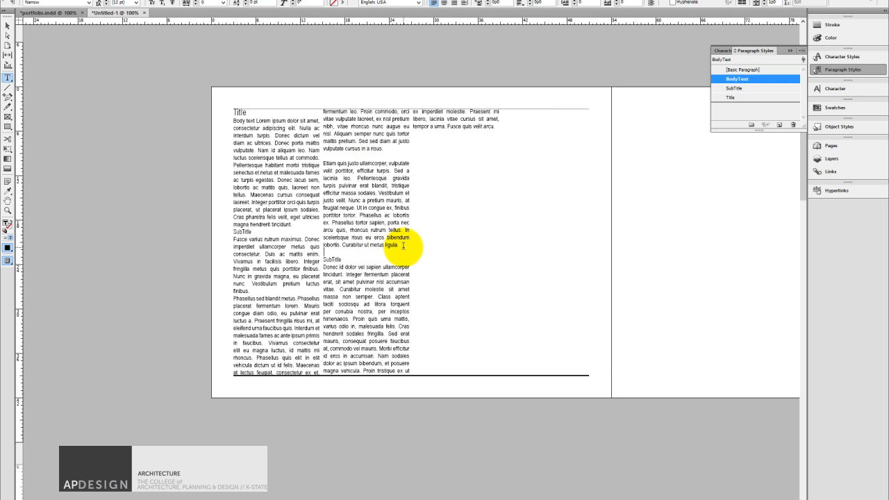
{"action": "key", "text": "BackSpace"}
{"action": "key", "text": "BackSpace"}
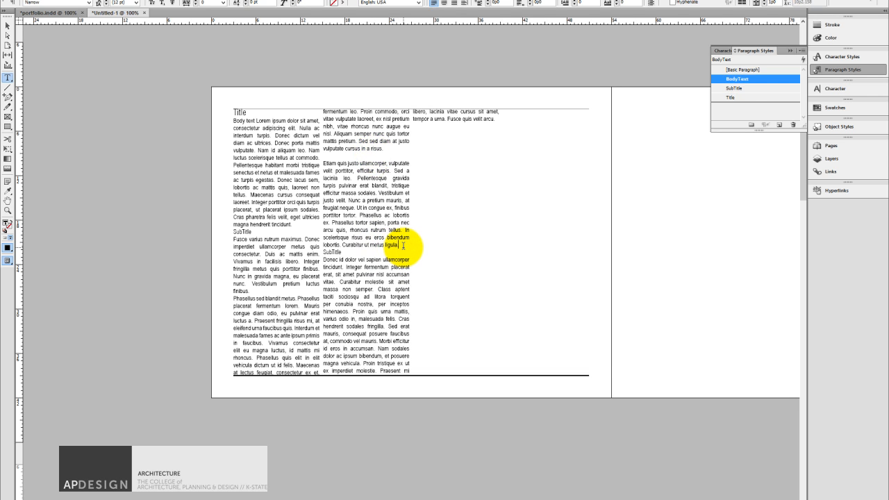
{"action": "left_click", "coordinate": [390, 153]}
{"action": "key", "text": "BackSpace"}
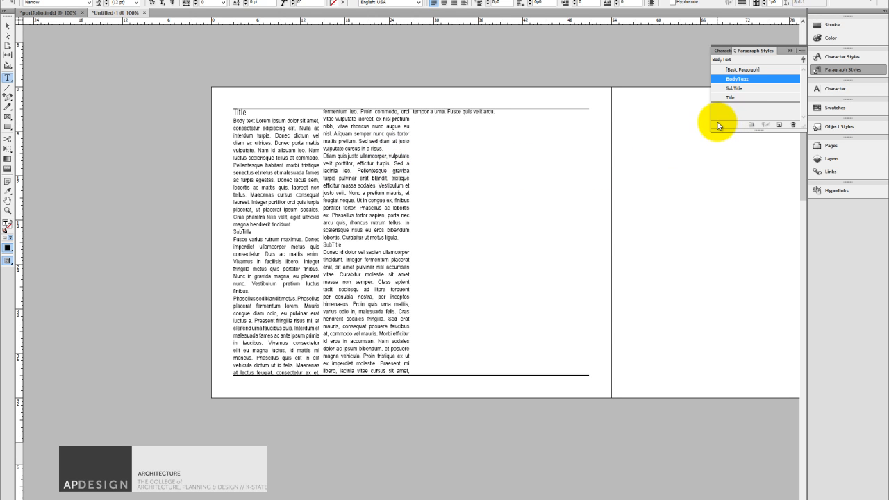
Set the BodyText paragraph style's Space After to 0p8 and accept the change.
{"action": "left_click", "coordinate": [300, 135]}
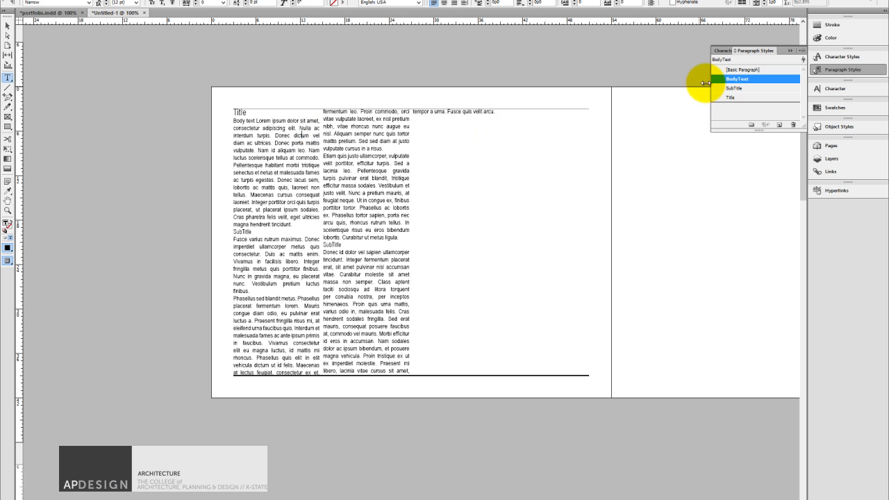
{"action": "left_click", "coordinate": [731, 81]}
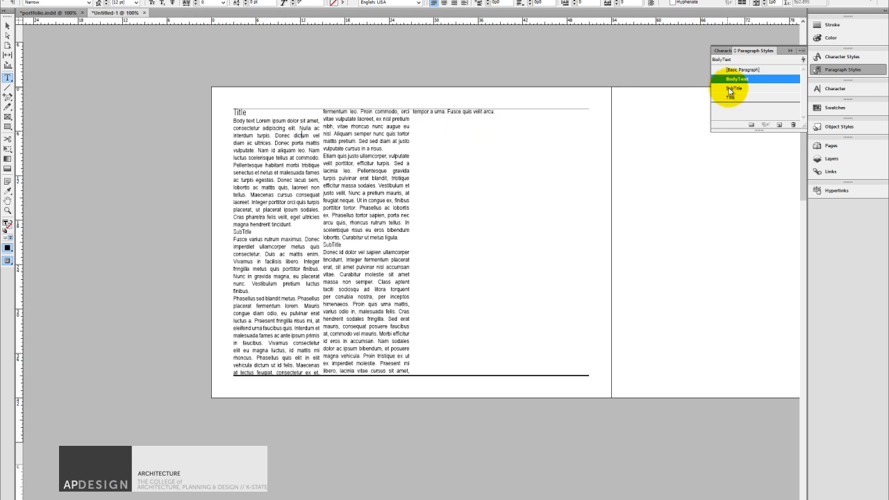
{"action": "double_click", "coordinate": [733, 83]}
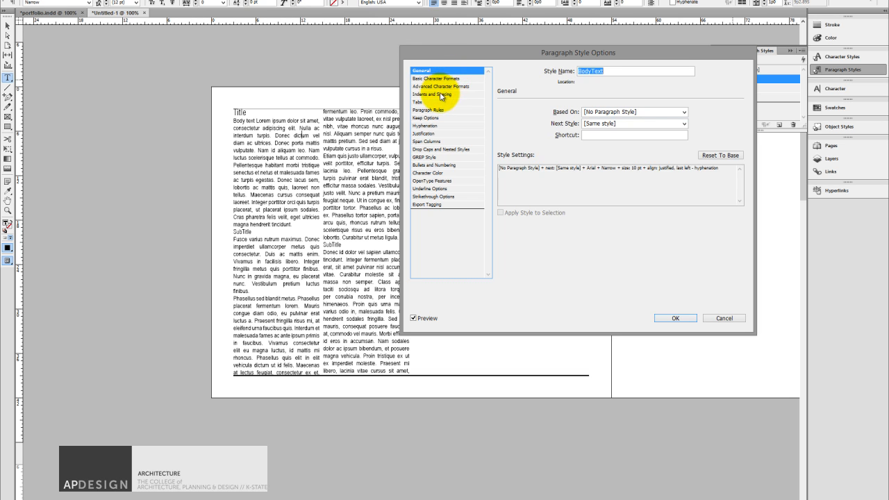
{"action": "left_click", "coordinate": [437, 94]}
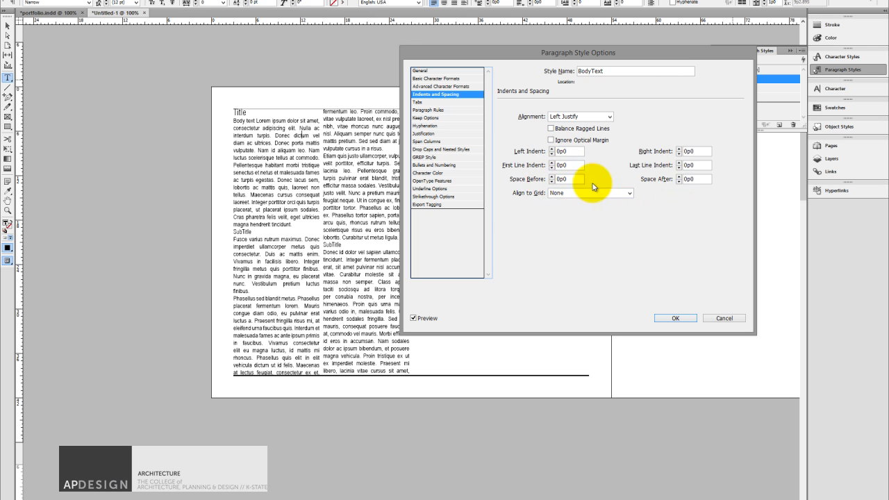
{"action": "left_click", "coordinate": [680, 177]}
{"action": "left_click", "coordinate": [680, 177]}
{"action": "left_click", "coordinate": [679, 178]}
{"action": "left_click", "coordinate": [679, 177]}
{"action": "left_click", "coordinate": [680, 178]}
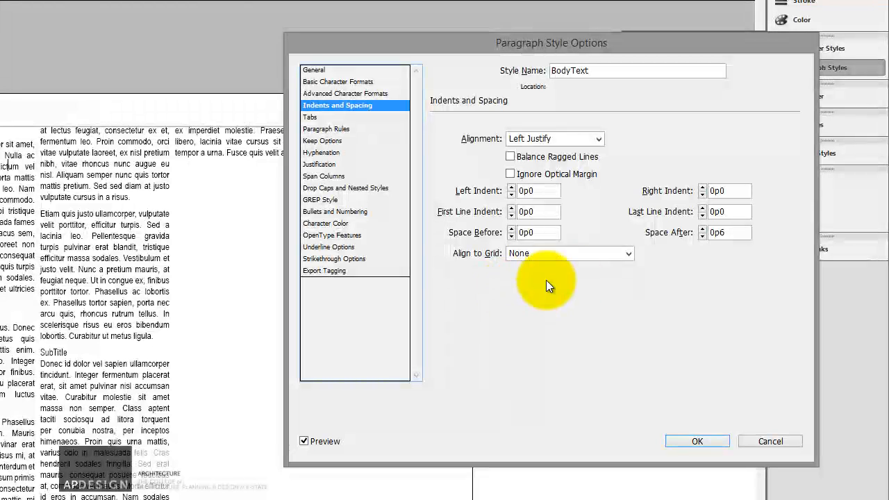
{"action": "left_click", "coordinate": [703, 229]}
{"action": "left_click", "coordinate": [703, 228]}
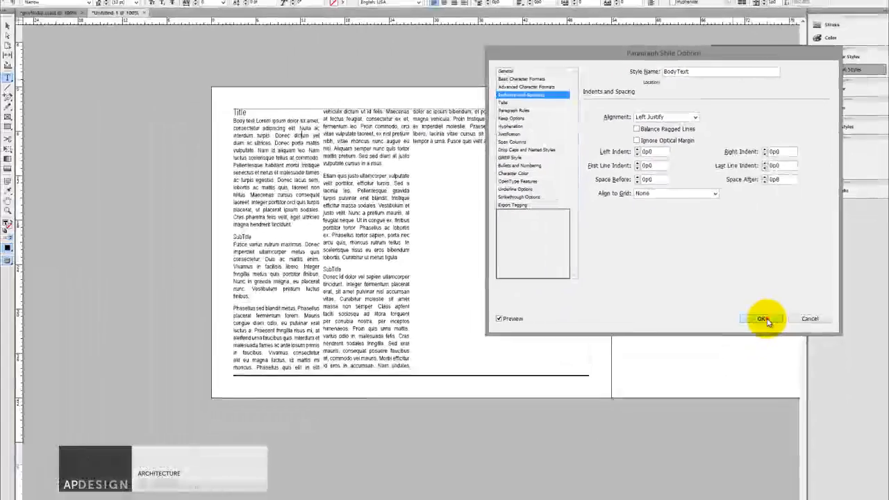
{"action": "left_click", "coordinate": [764, 319]}
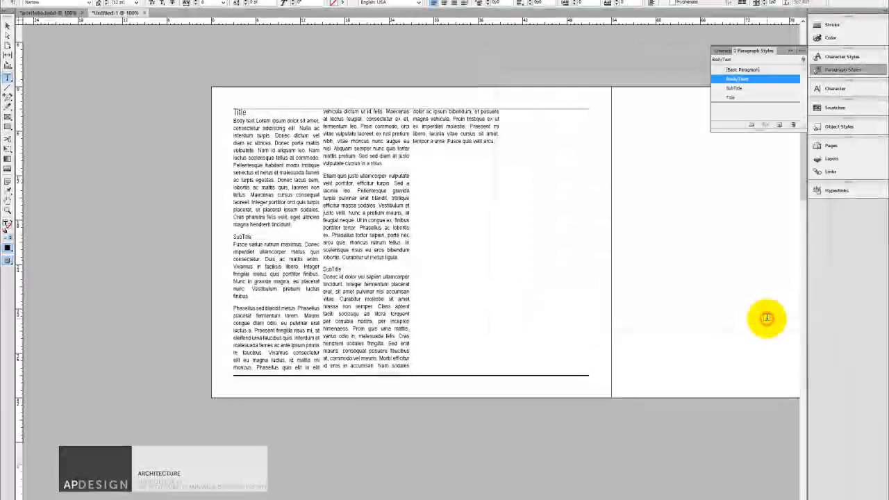
Try setting the SubTitle paragraph style's character color to magenta, C=0 M=100 Y=0 K=0.
{"action": "double_click", "coordinate": [261, 237]}
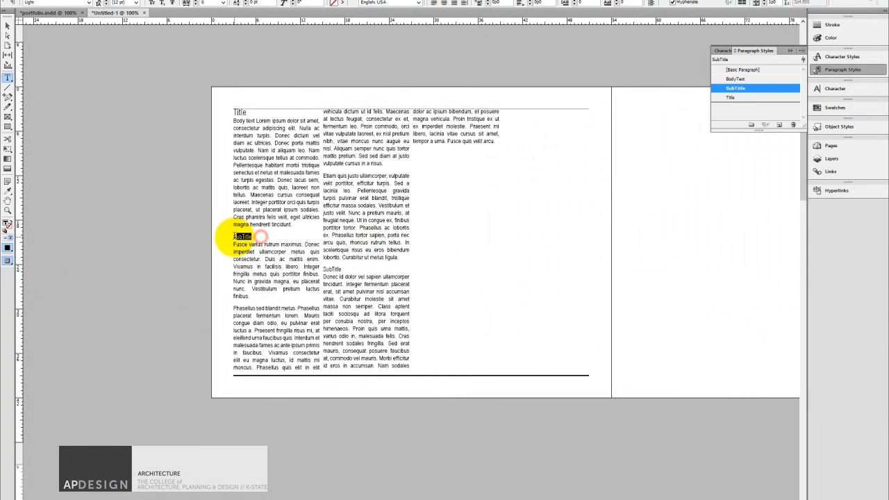
{"action": "left_click", "coordinate": [266, 244]}
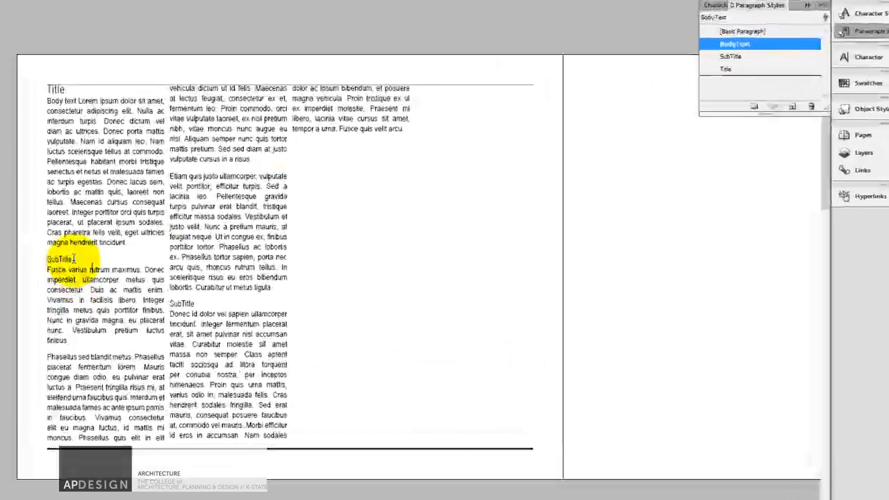
{"action": "double_click", "coordinate": [74, 258]}
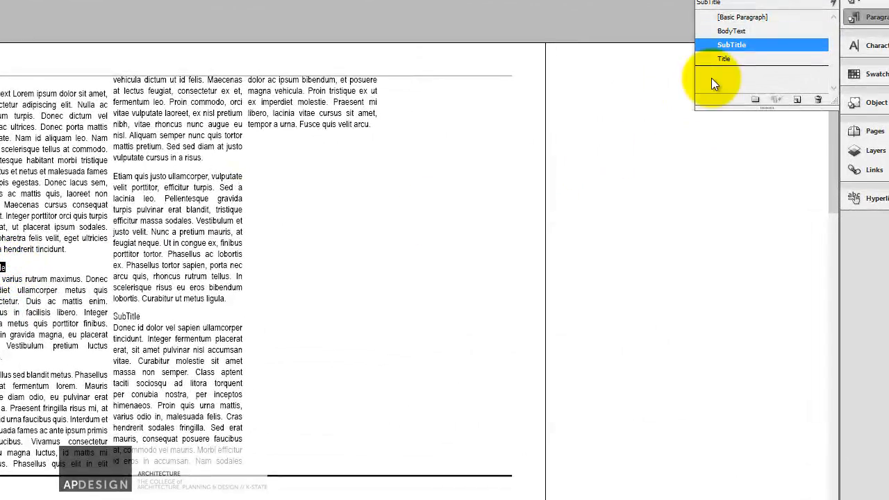
{"action": "double_click", "coordinate": [740, 44]}
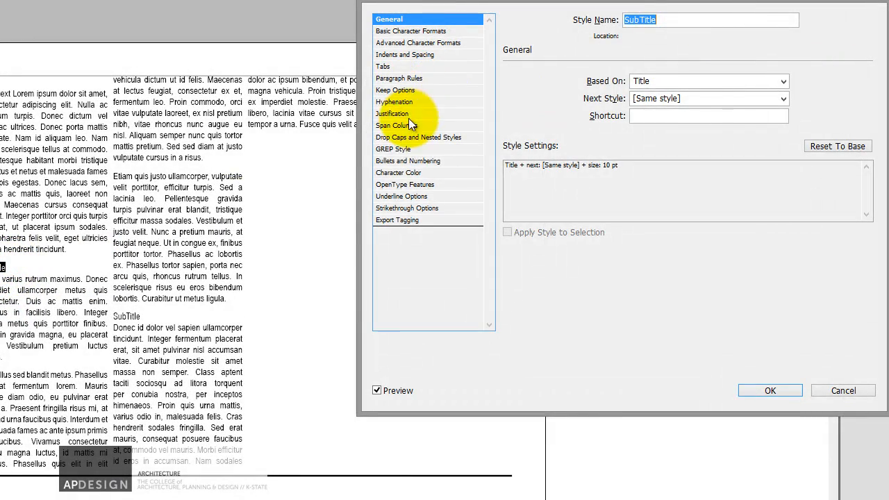
{"action": "left_click", "coordinate": [415, 174]}
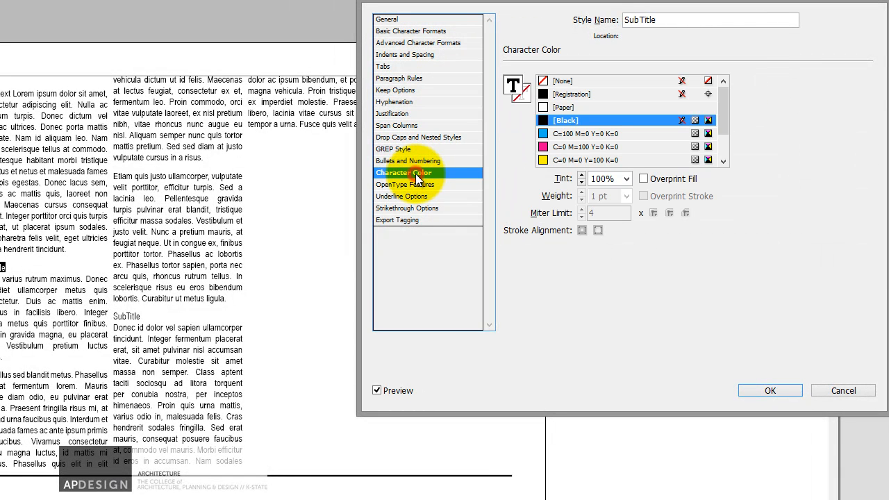
{"action": "left_click", "coordinate": [545, 146]}
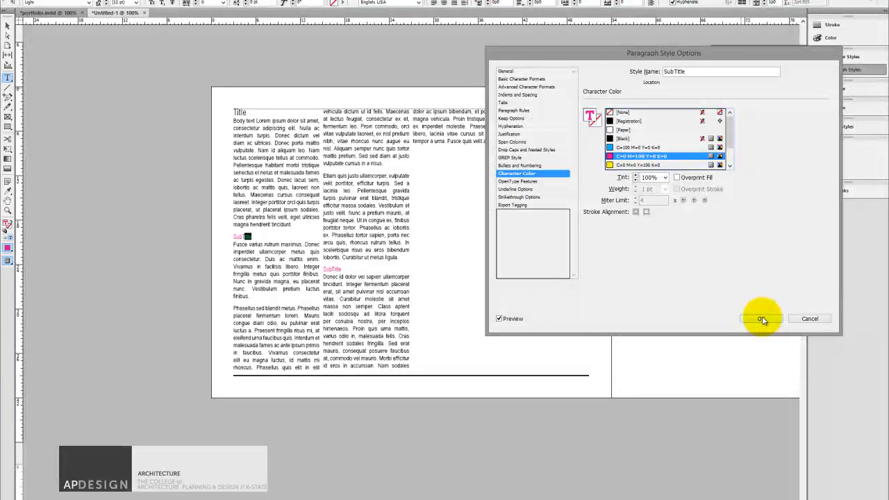
{"action": "left_click", "coordinate": [760, 318]}
{"action": "left_click", "coordinate": [358, 279]}
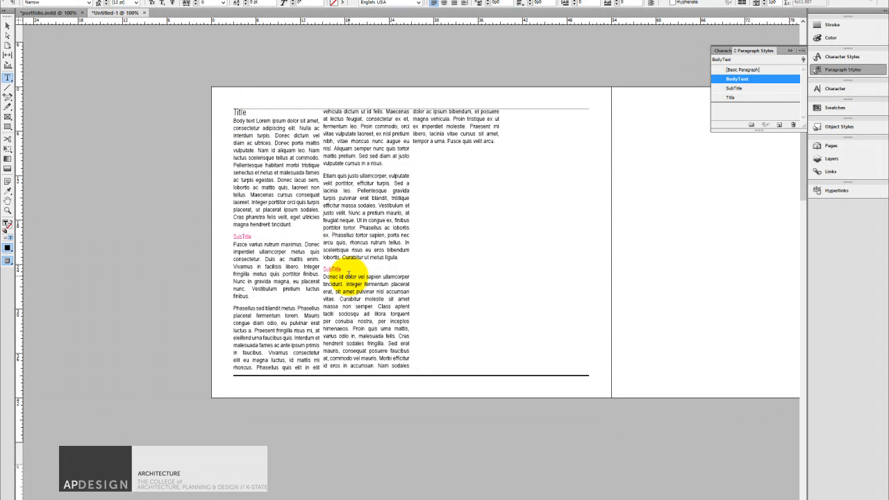
{"action": "left_click", "coordinate": [352, 269]}
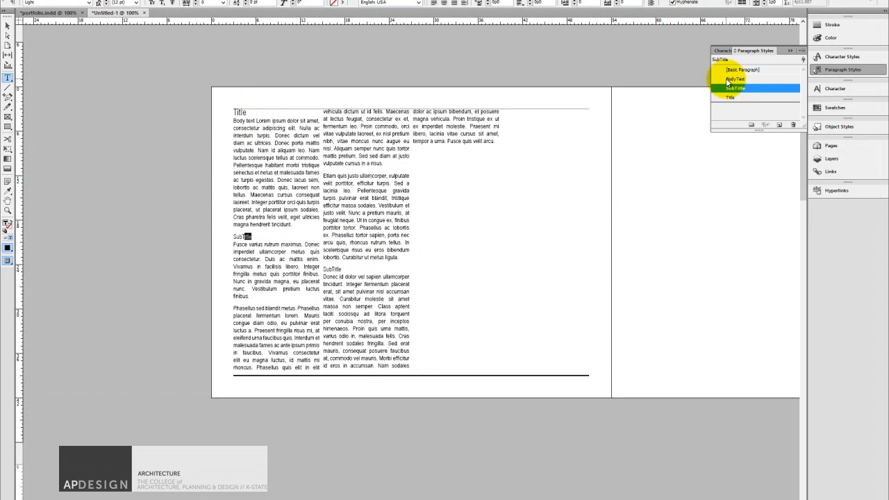
Set the Title paragraph style's character color to magenta, C=0 M=100 Y=0 K=0, and accept the change.
{"action": "double_click", "coordinate": [240, 112]}
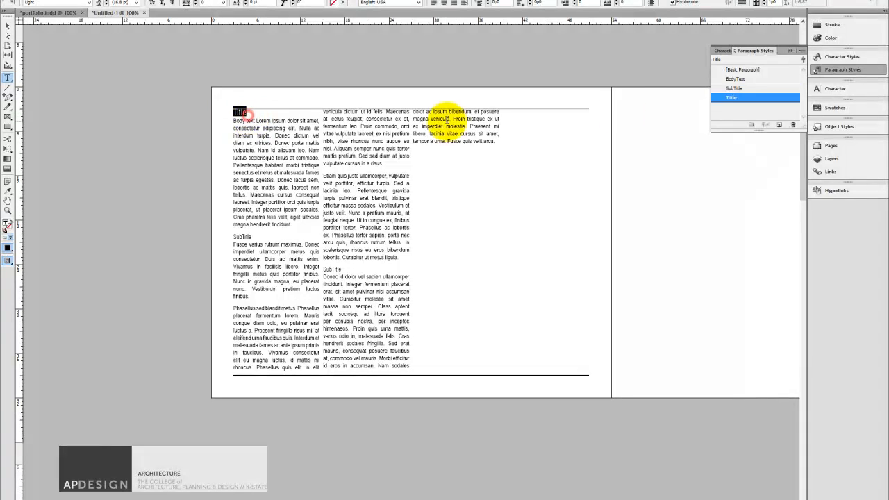
{"action": "double_click", "coordinate": [750, 97]}
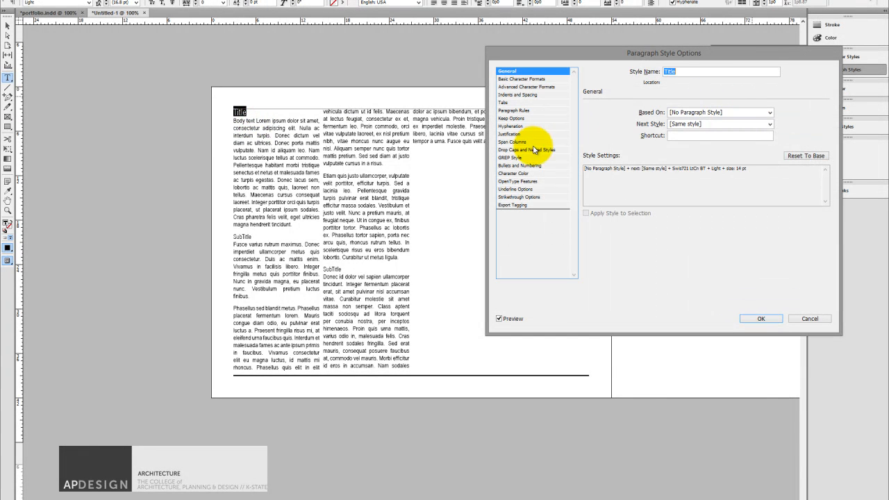
{"action": "left_click", "coordinate": [526, 173]}
{"action": "left_click", "coordinate": [629, 156]}
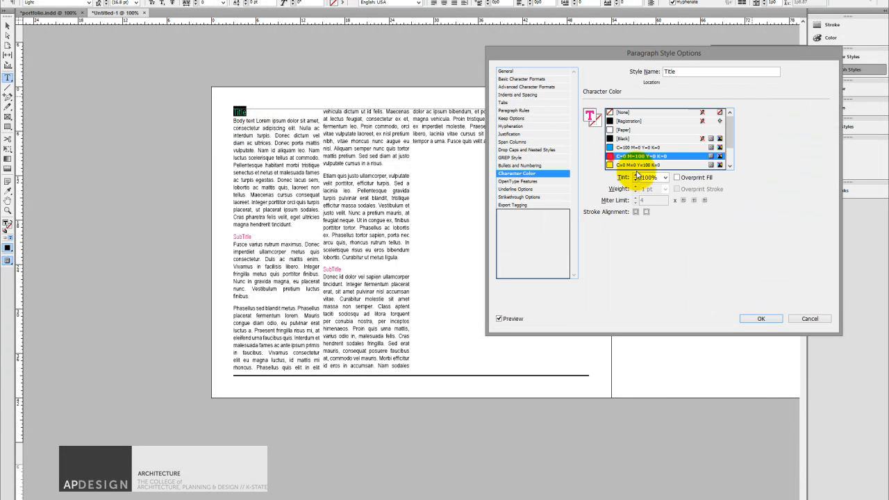
{"action": "left_click", "coordinate": [764, 318]}
{"action": "double_click", "coordinate": [242, 237]}
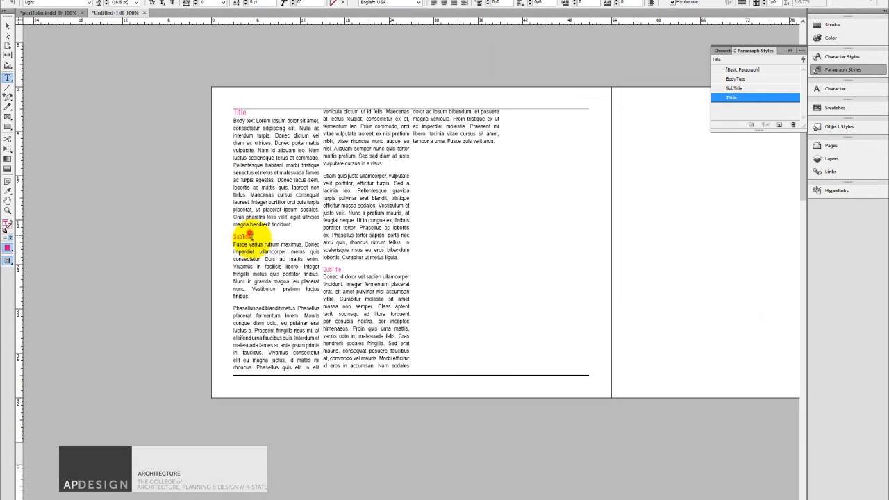
{"action": "left_click", "coordinate": [340, 269]}
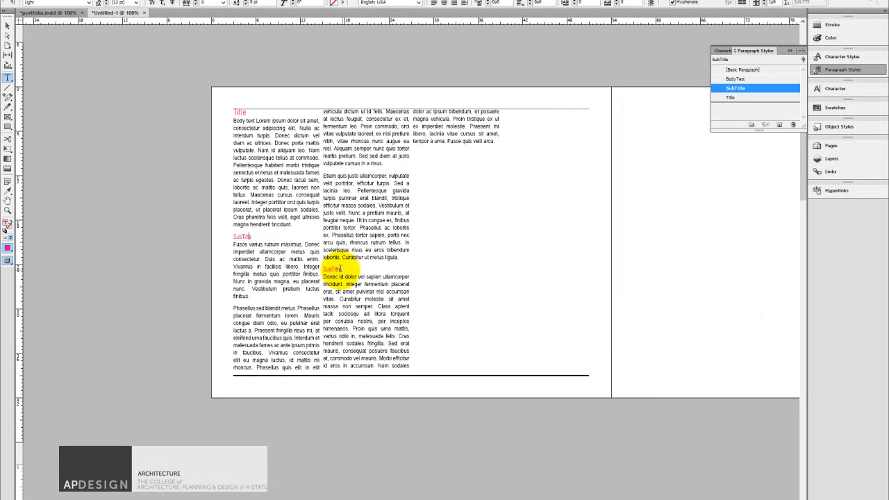
{"action": "left_click", "coordinate": [449, 258]}
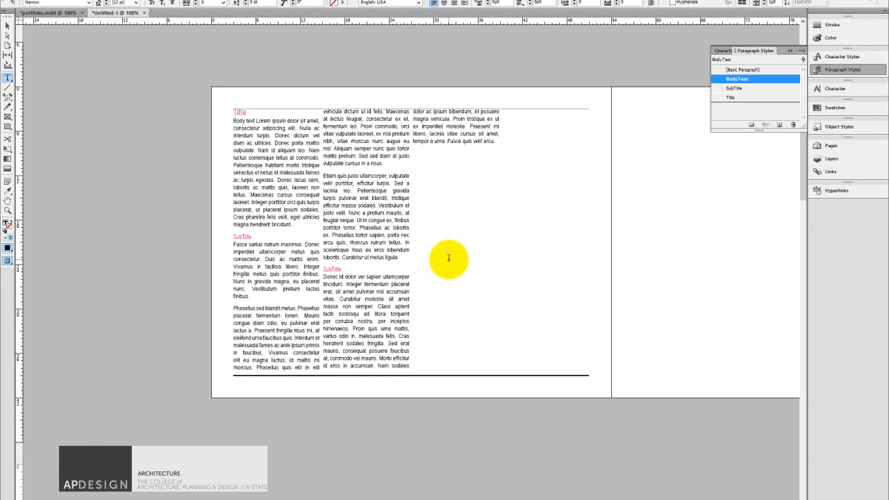
{"action": "left_click_drag", "start_coordinate": [499, 143], "coordinate": [412, 103]}
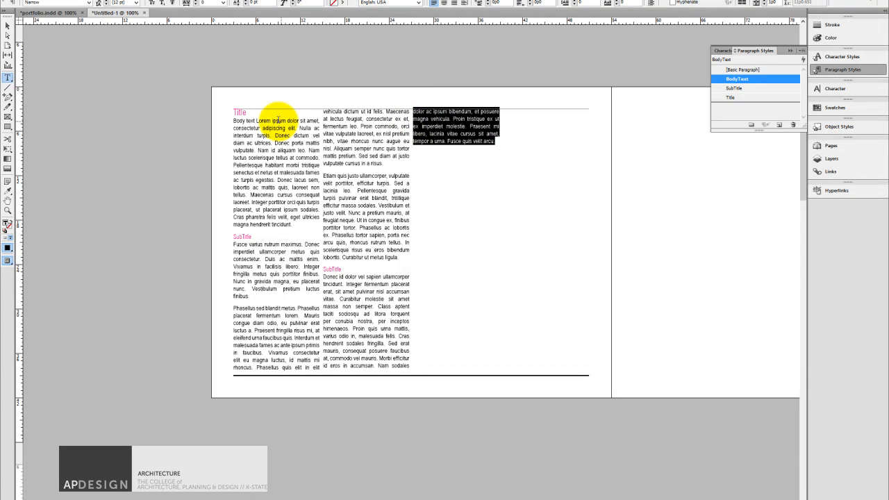
Open the left page of A-Master and select its upper and lower horizontal lines in turn with the Selection tool.
{"action": "left_click", "coordinate": [8, 24]}
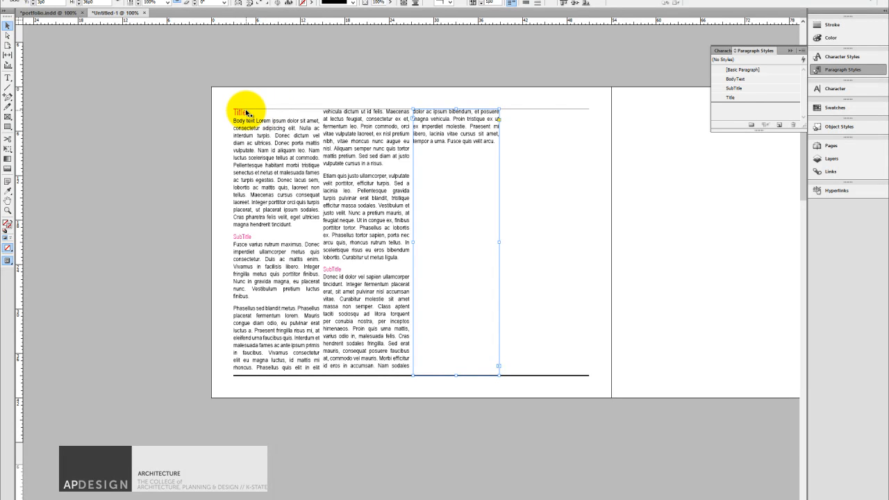
{"action": "key", "text": "ctrl+equal"}
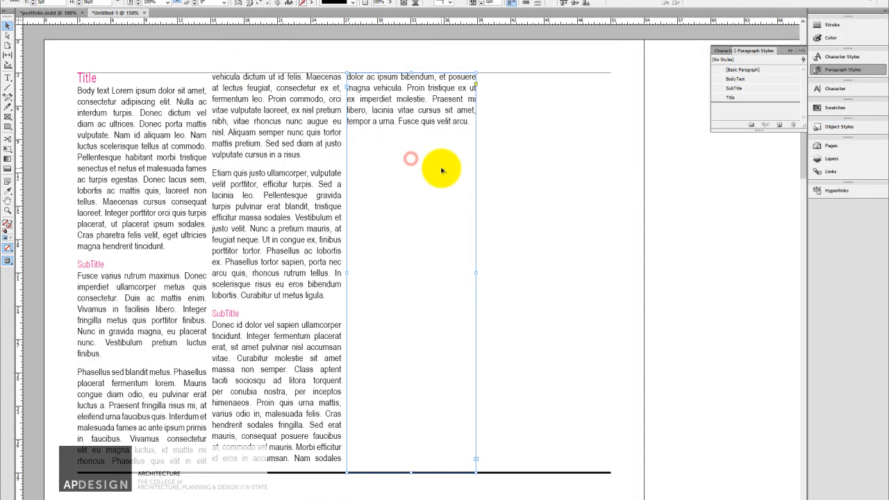
{"action": "left_click", "coordinate": [626, 173]}
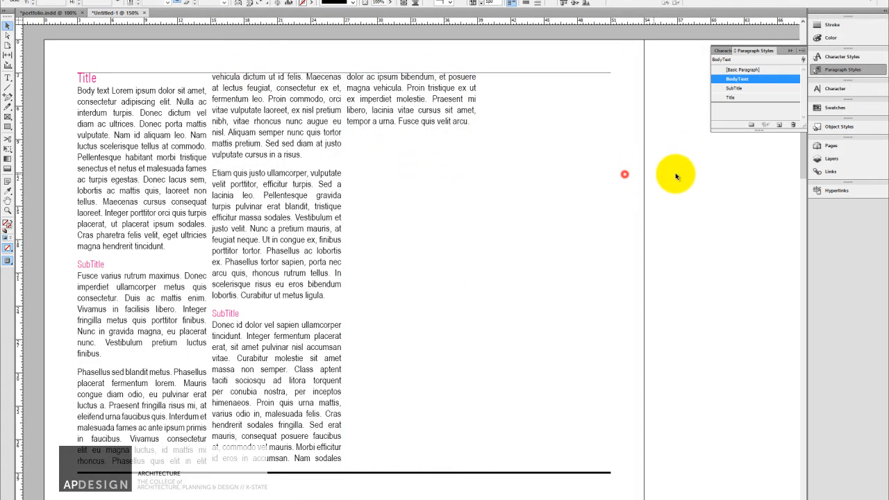
{"action": "left_click", "coordinate": [827, 147]}
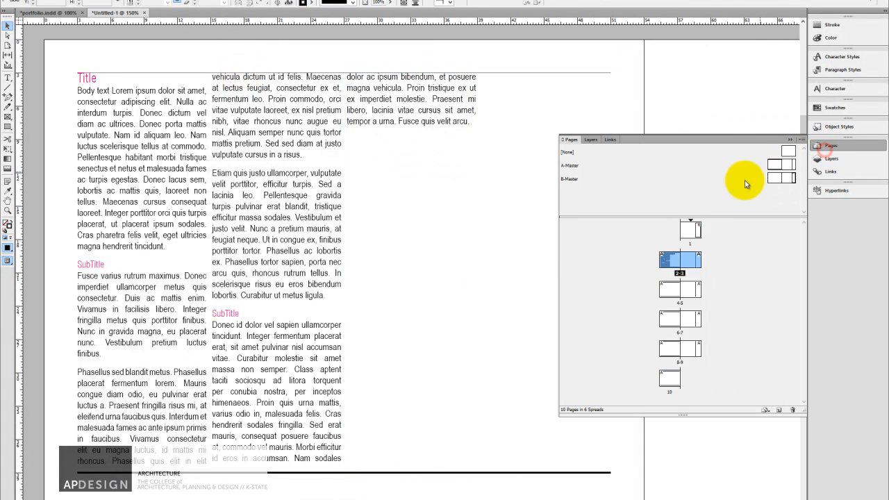
{"action": "double_click", "coordinate": [778, 169]}
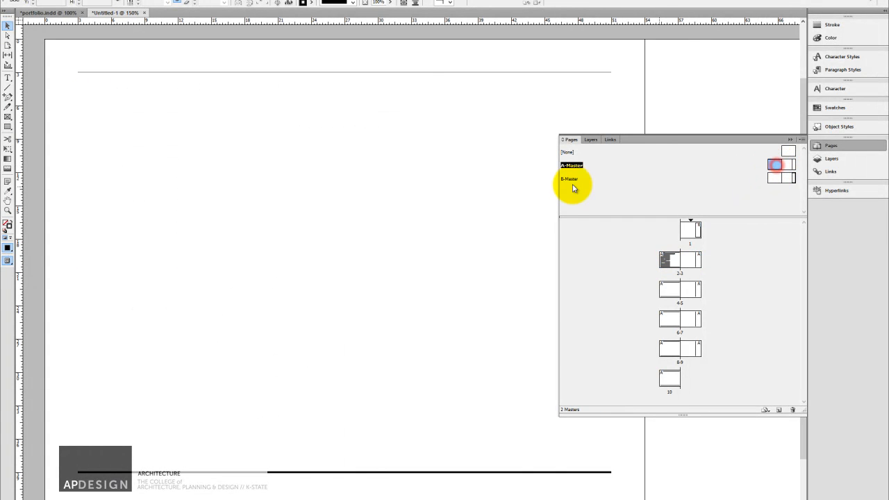
{"action": "left_click", "coordinate": [419, 74]}
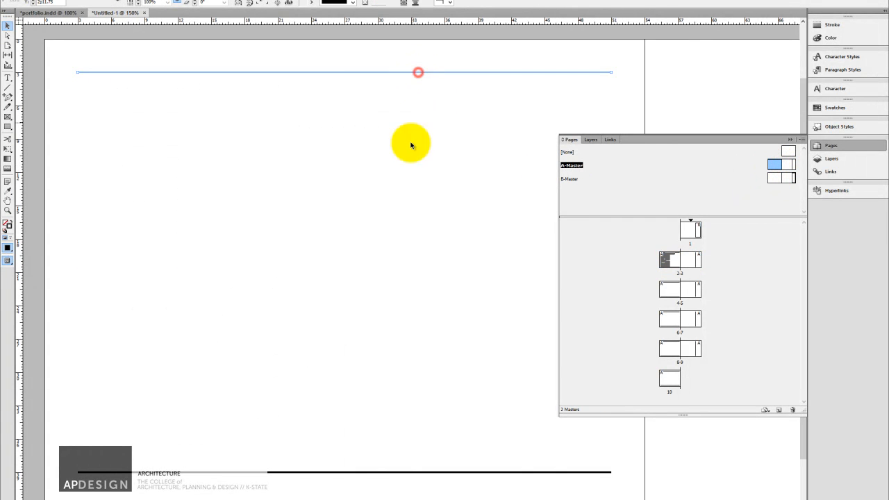
{"action": "left_click", "coordinate": [392, 472], "text": "shift"}
{"action": "left_click", "coordinate": [433, 403]}
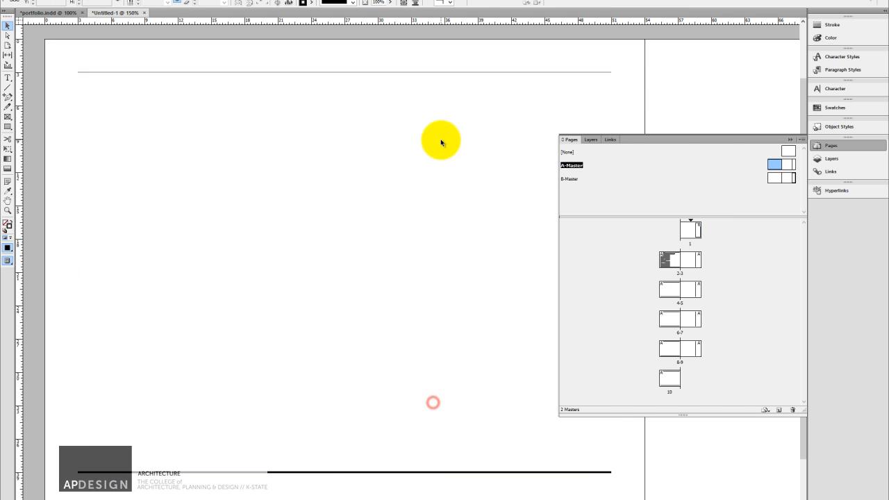
{"action": "left_click", "coordinate": [449, 73]}
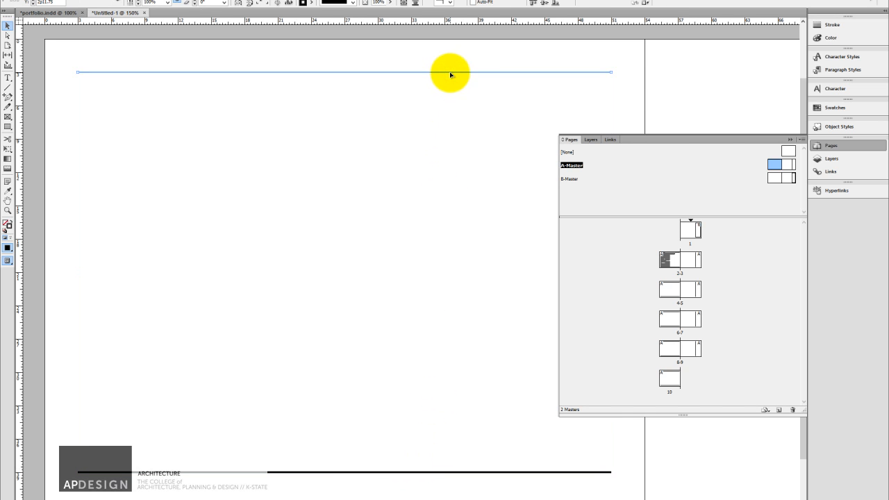
Try nudging the thick lower line on A-Master slightly down, and return to spread 2-3 to check it.
{"action": "left_click", "coordinate": [425, 471]}
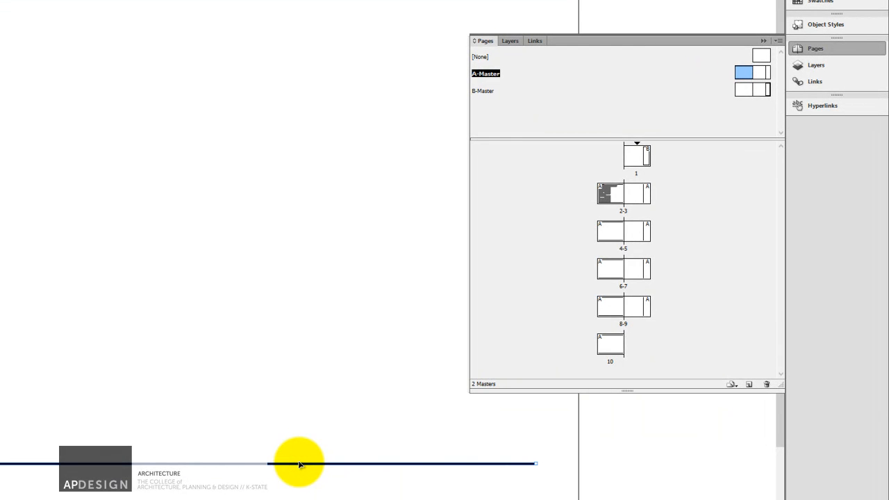
{"action": "key", "text": "Down"}
{"action": "key", "text": "Down"}
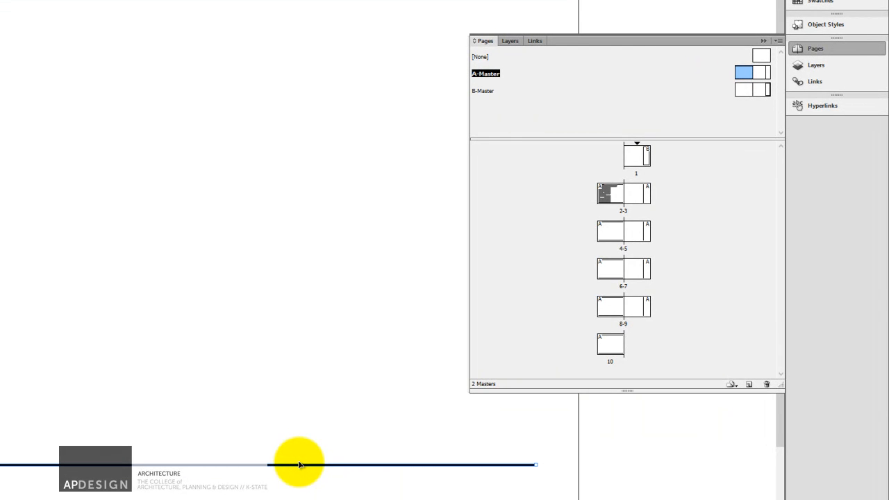
{"action": "key", "text": "Down"}
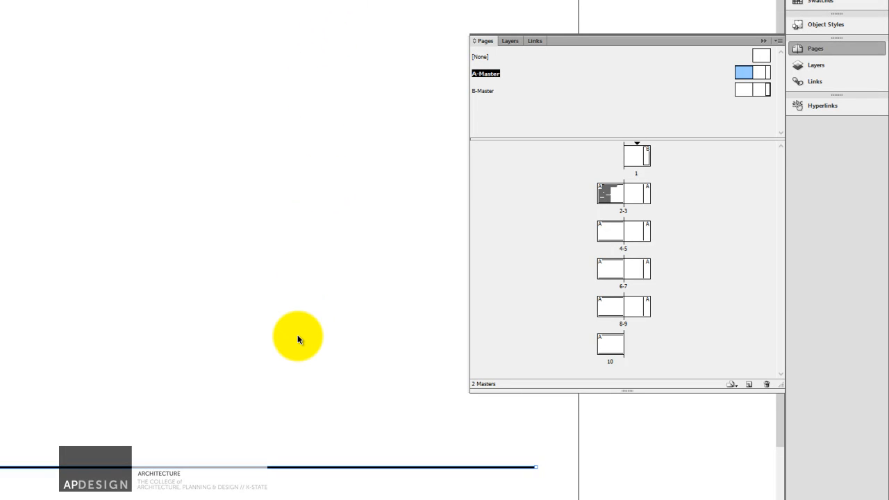
{"action": "key", "text": "Down"}
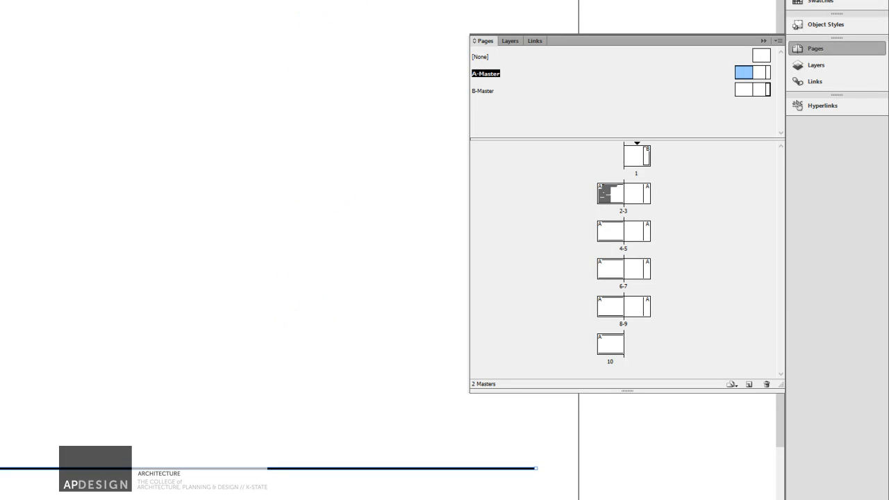
{"action": "left_click", "coordinate": [336, 37]}
{"action": "double_click", "coordinate": [606, 193]}
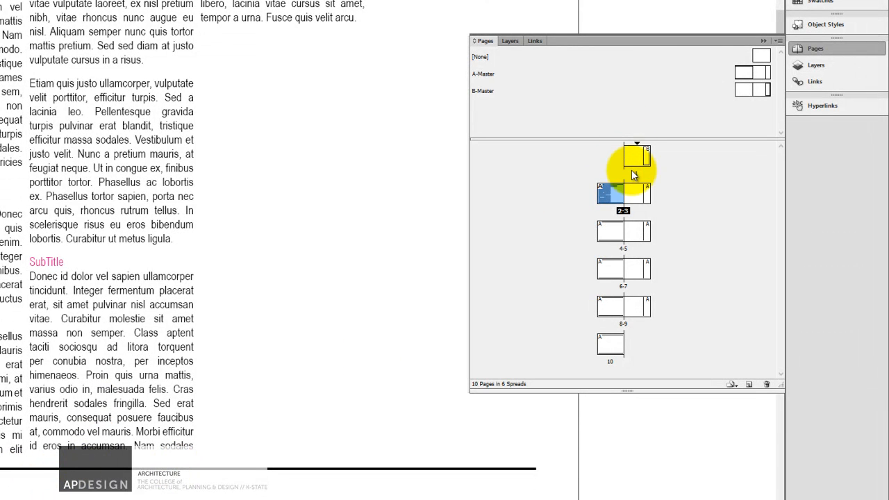
Nudge the thick lower line on A-Master back up slightly, and go back to spread 2-3.
{"action": "double_click", "coordinate": [744, 71]}
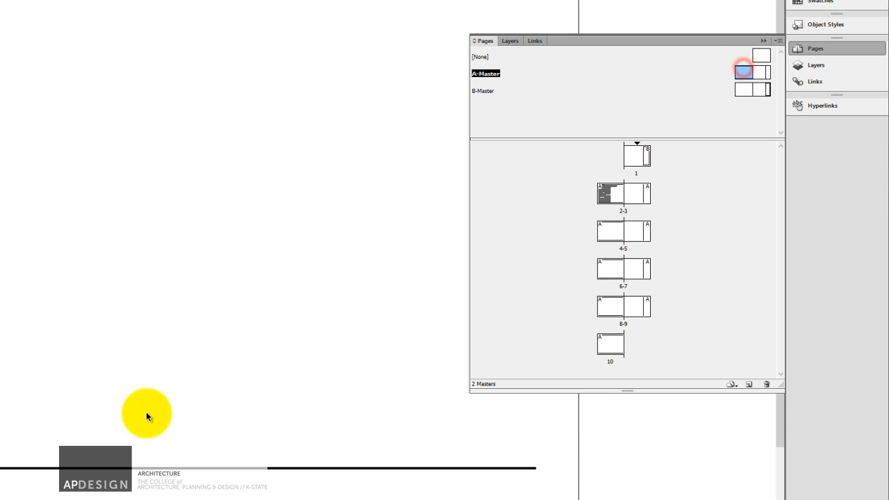
{"action": "left_click", "coordinate": [128, 469]}
{"action": "key", "text": "Up"}
{"action": "key", "text": "Up"}
{"action": "key", "text": "Up"}
{"action": "key", "text": "Up"}
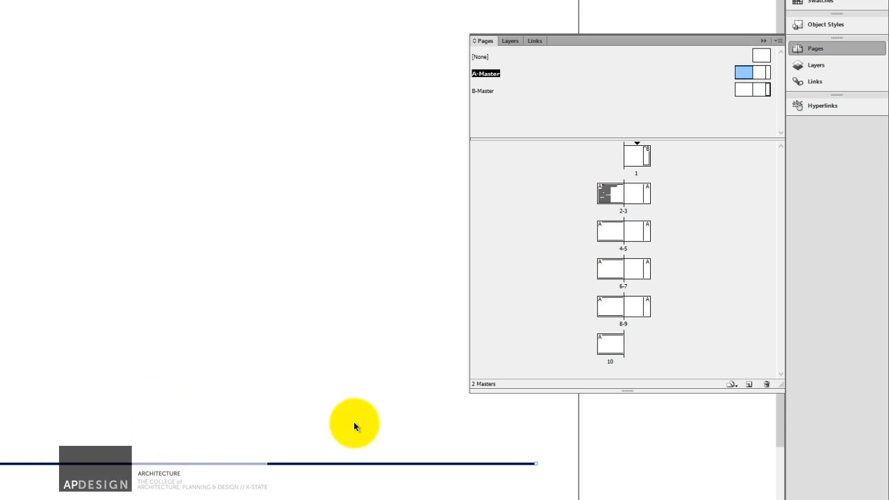
{"action": "double_click", "coordinate": [613, 192]}
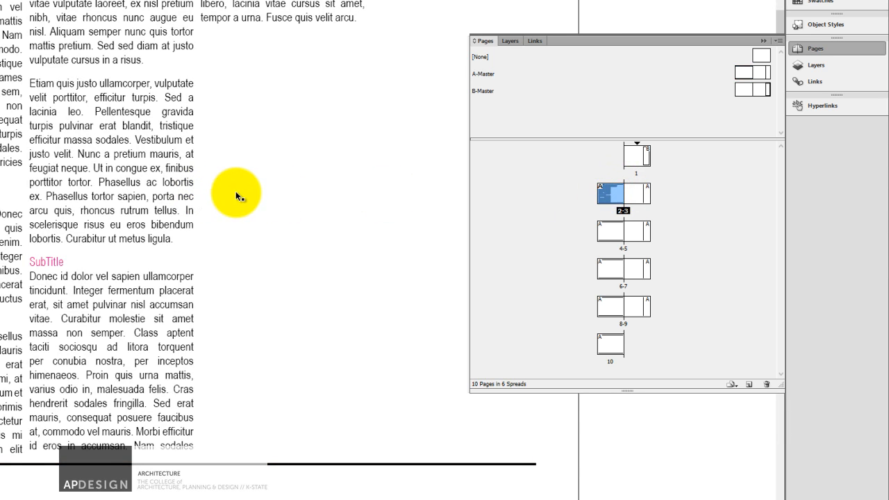
Reduce the lower line on A-Master to a thin stroke weight, and return to spread 2-3.
{"action": "double_click", "coordinate": [744, 72]}
{"action": "left_click", "coordinate": [132, 464]}
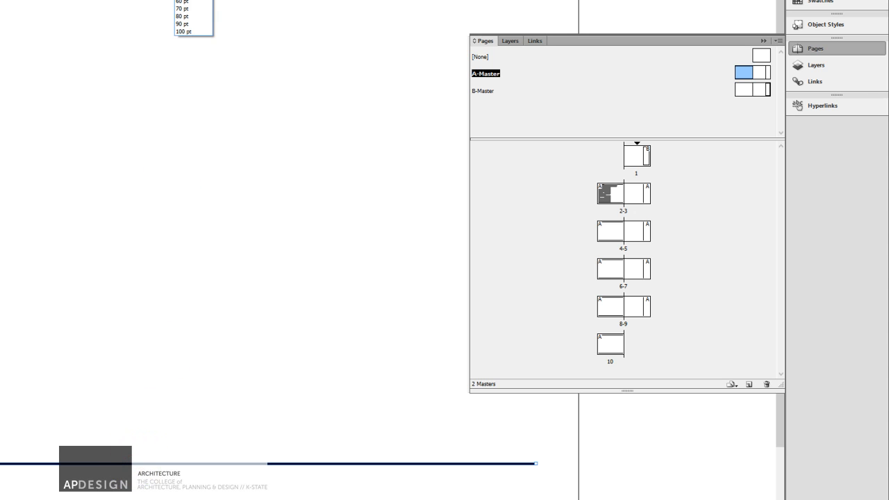
{"action": "left_click", "coordinate": [186, 0]}
{"action": "key", "text": "ctrl+shift+a"}
{"action": "left_click", "coordinate": [604, 200]}
{"action": "double_click", "coordinate": [621, 195]}
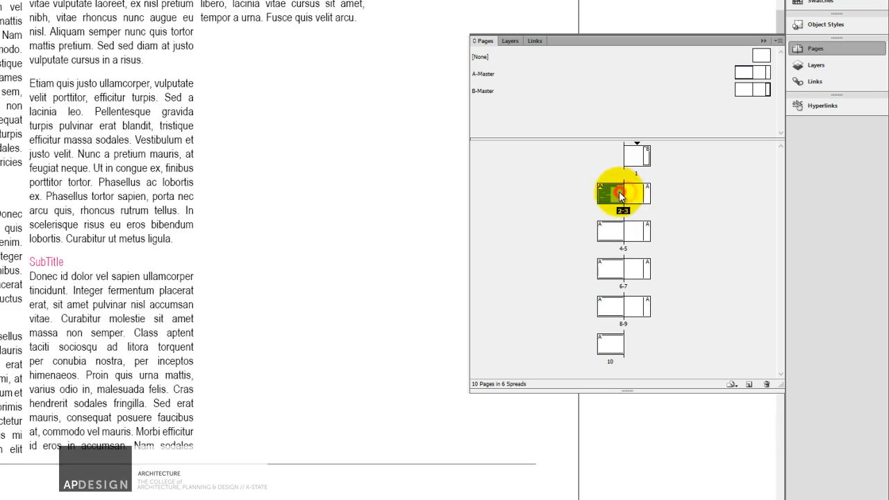
{"action": "left_click", "coordinate": [391, 175]}
{"action": "left_click", "coordinate": [313, 127]}
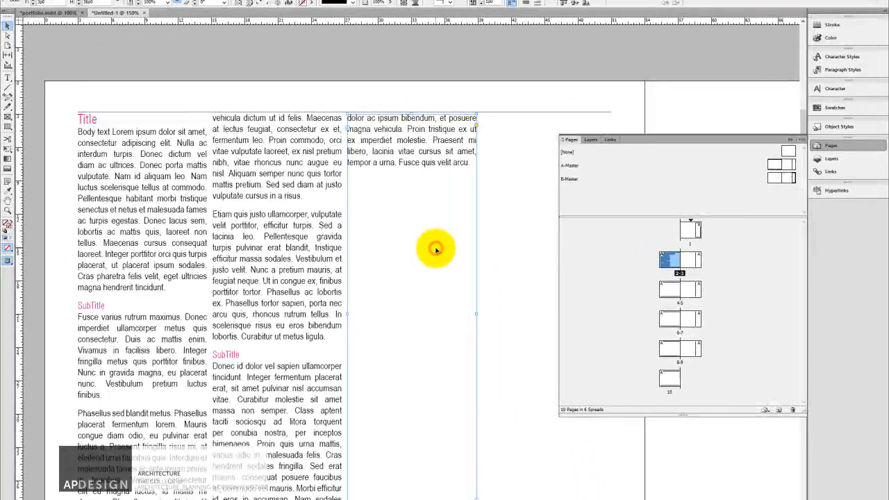
{"action": "key", "text": "ctrl+minus"}
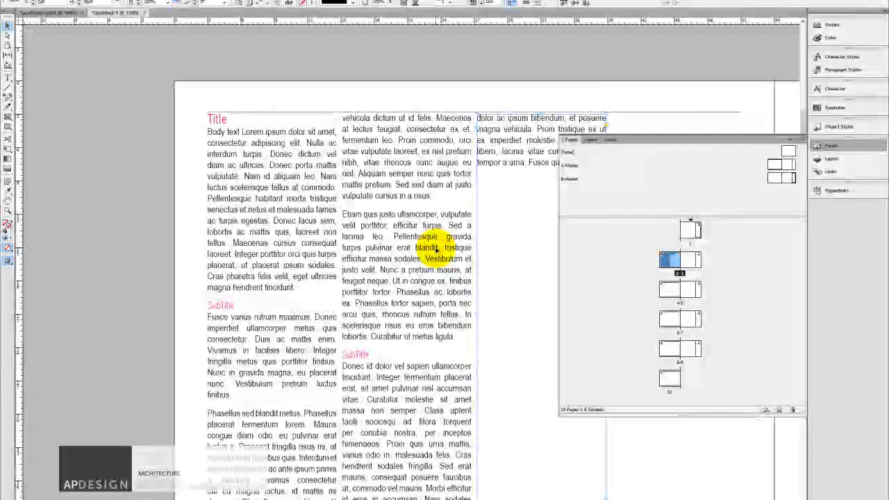
{"action": "key", "text": "ctrl+minus"}
{"action": "left_click", "coordinate": [464, 92]}
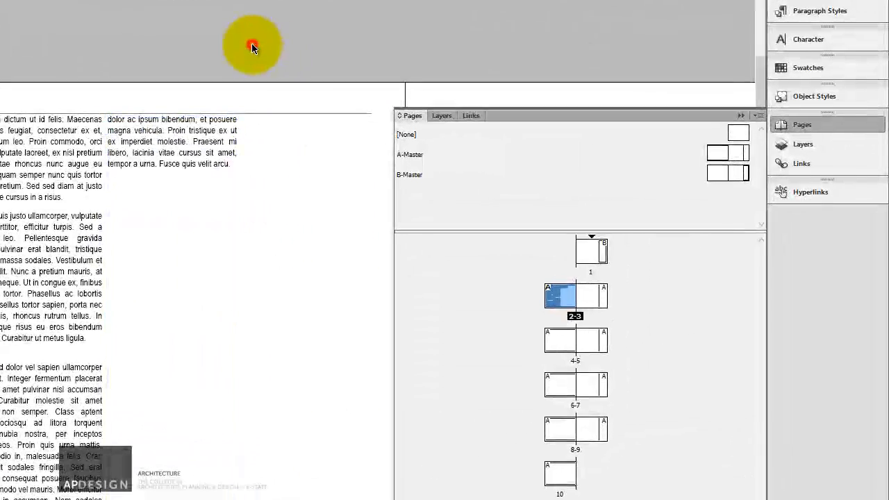